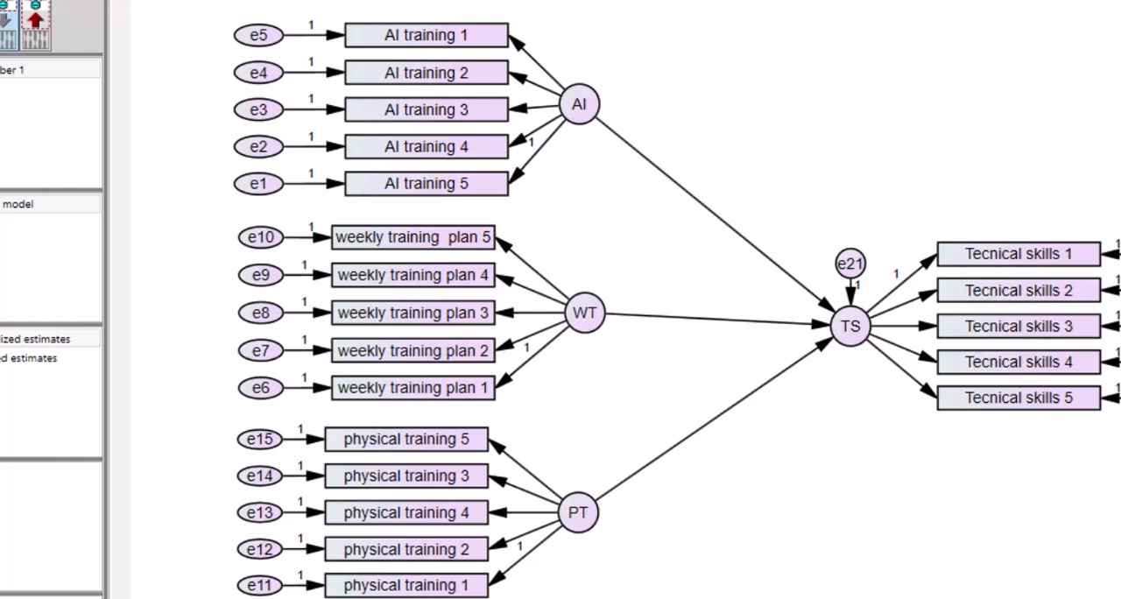
Step: Switch to the SPSS data file and review the variable labels of the four constructs and the data rows through the last case
{"action": "mouse_move", "coordinate": [588, 598]}
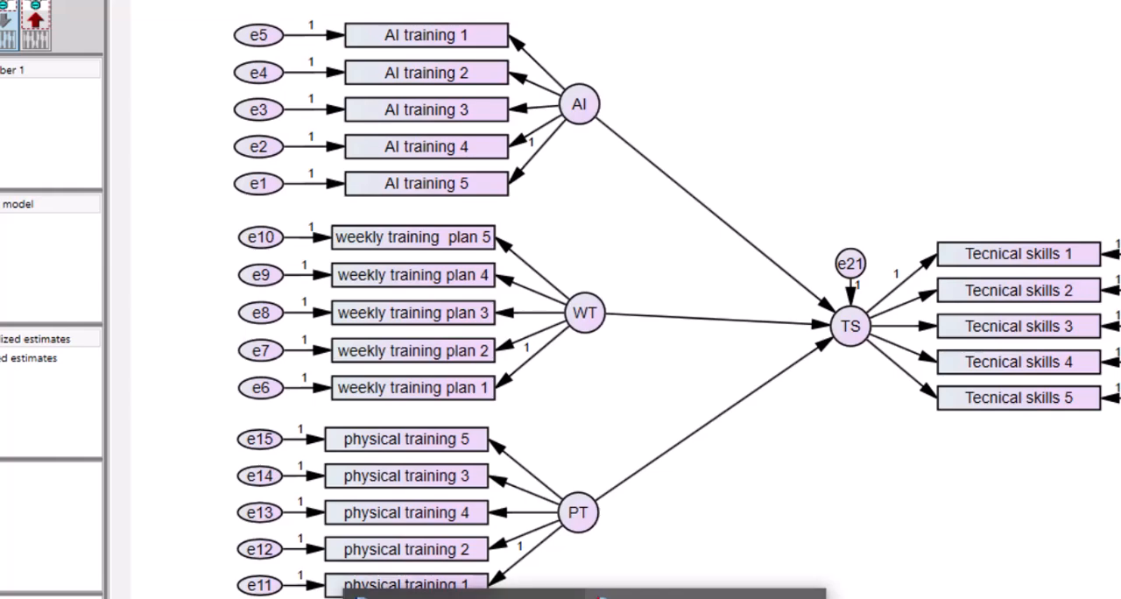
{"action": "left_click", "coordinate": [706, 597]}
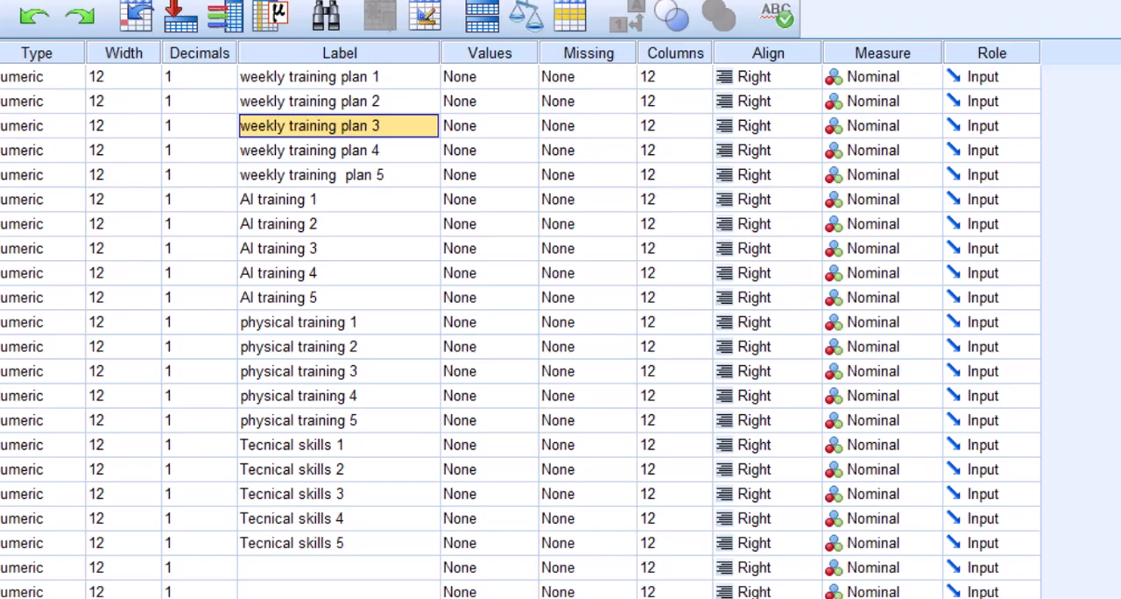
{"action": "left_click_drag", "start_coordinate": [284, 77], "coordinate": [283, 541]}
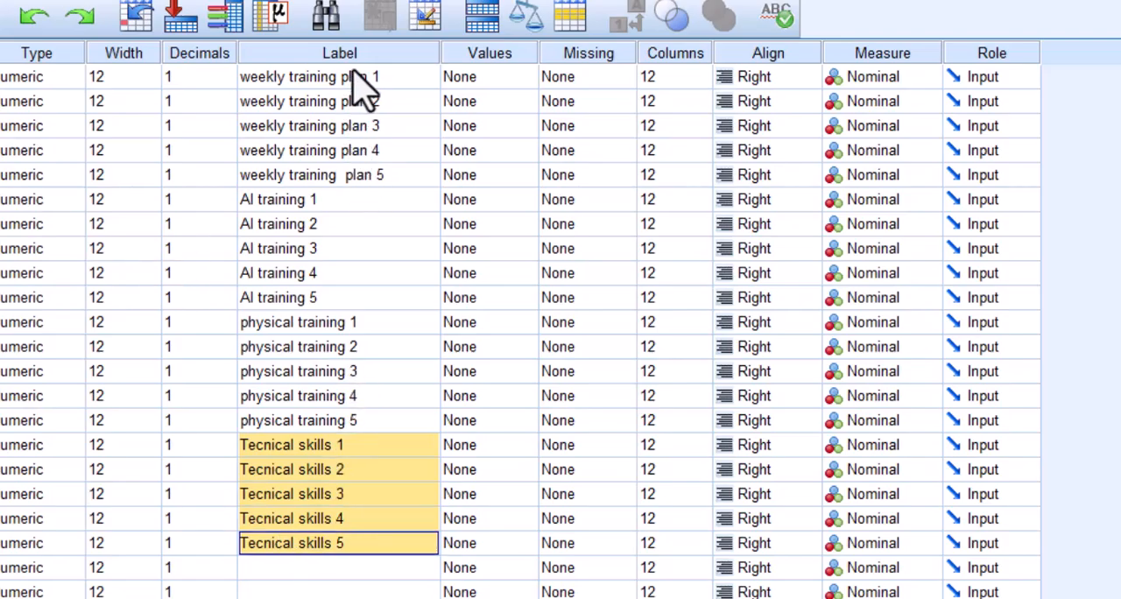
{"action": "left_click_drag", "start_coordinate": [346, 76], "coordinate": [354, 173]}
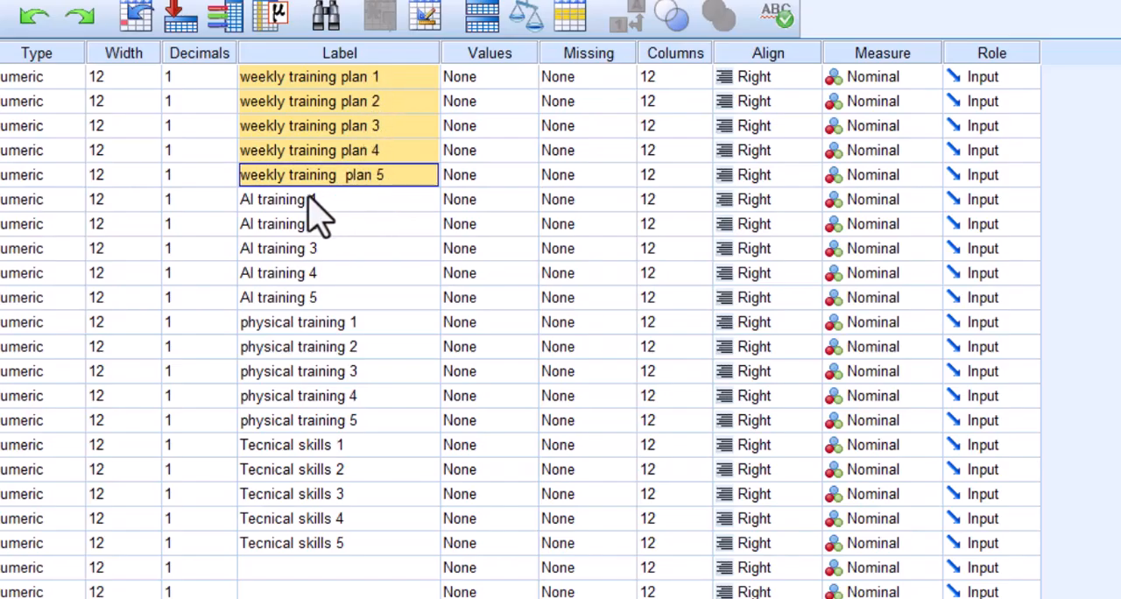
{"action": "left_click_drag", "start_coordinate": [302, 198], "coordinate": [295, 555]}
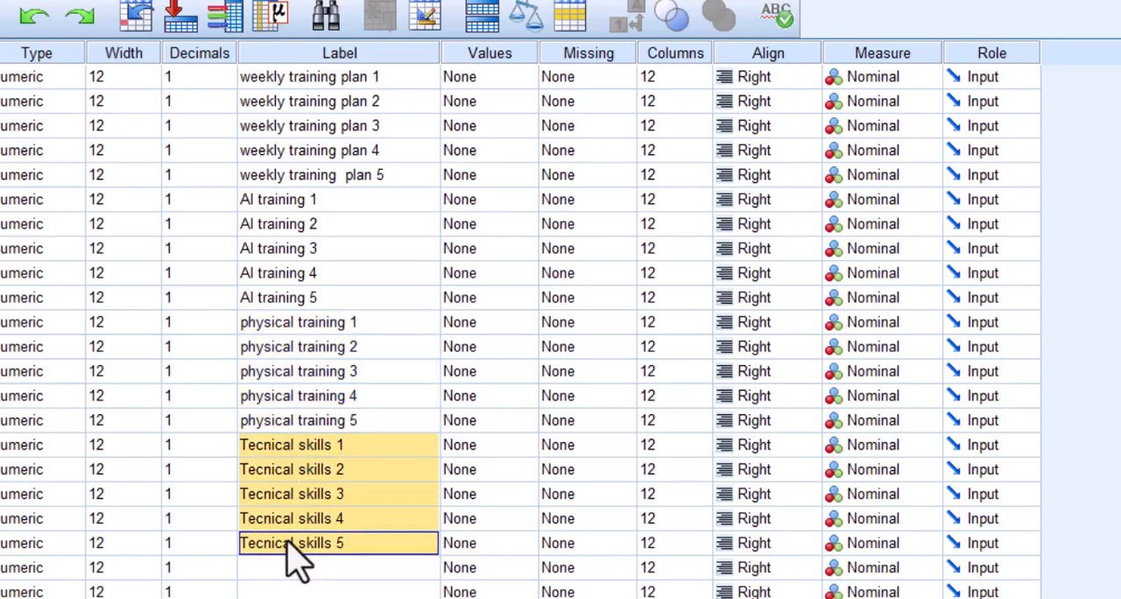
{"action": "left_click", "coordinate": [294, 475]}
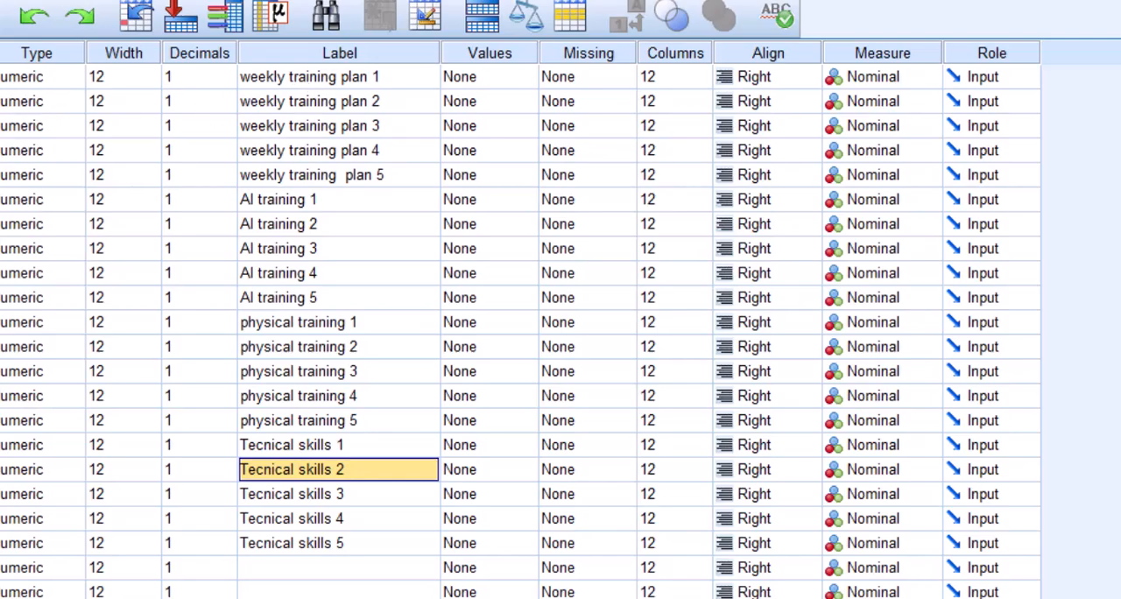
{"action": "left_click_drag", "start_coordinate": [306, 79], "coordinate": [409, 576]}
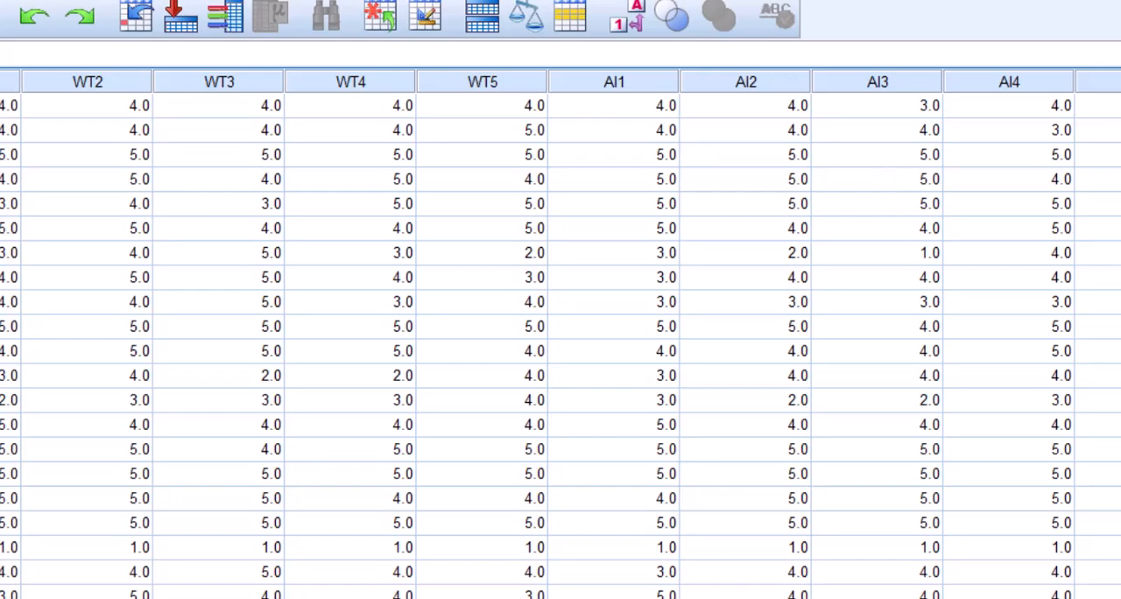
{"action": "left_click_drag", "start_coordinate": [1110, 138], "coordinate": [1109, 484]}
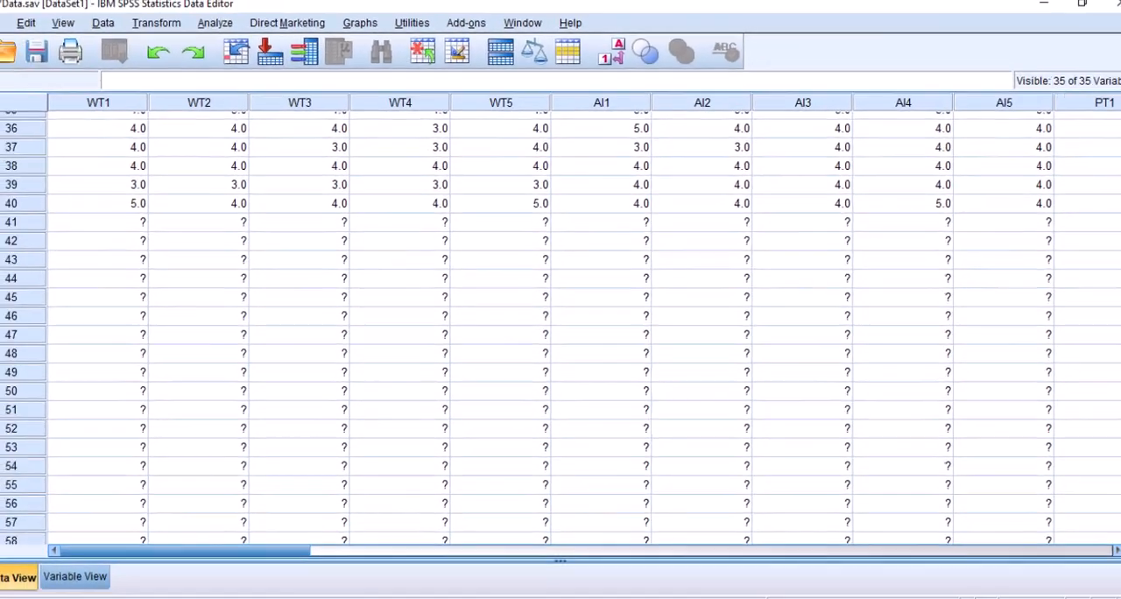
{"action": "left_click", "coordinate": [33, 330]}
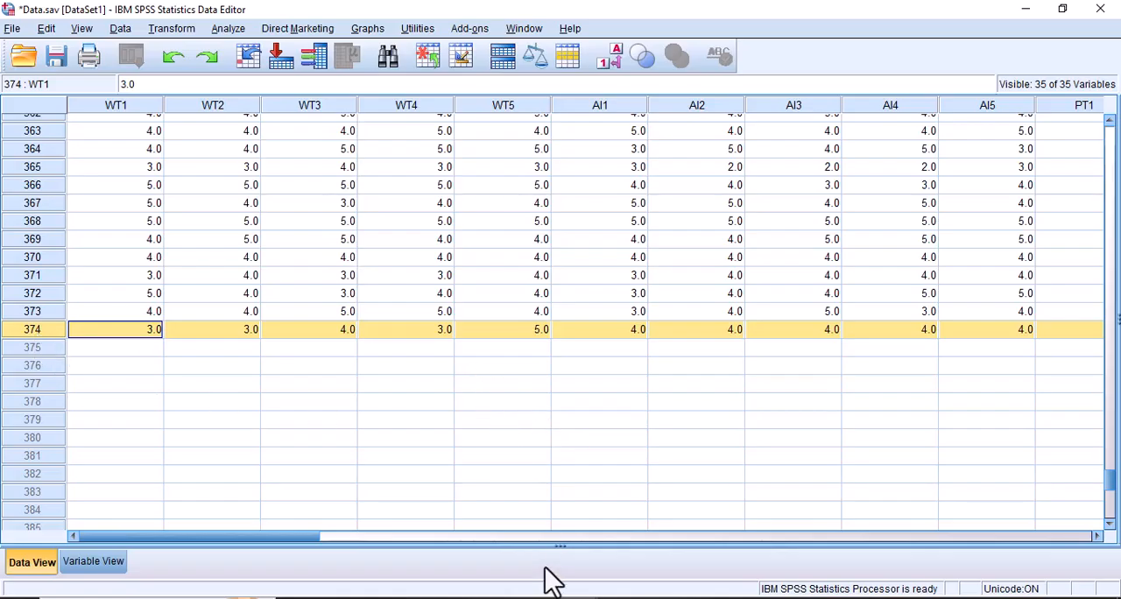
Step: Return to the Amos Training model and start a new, empty path diagram
{"action": "key", "text": "alt+Tab"}
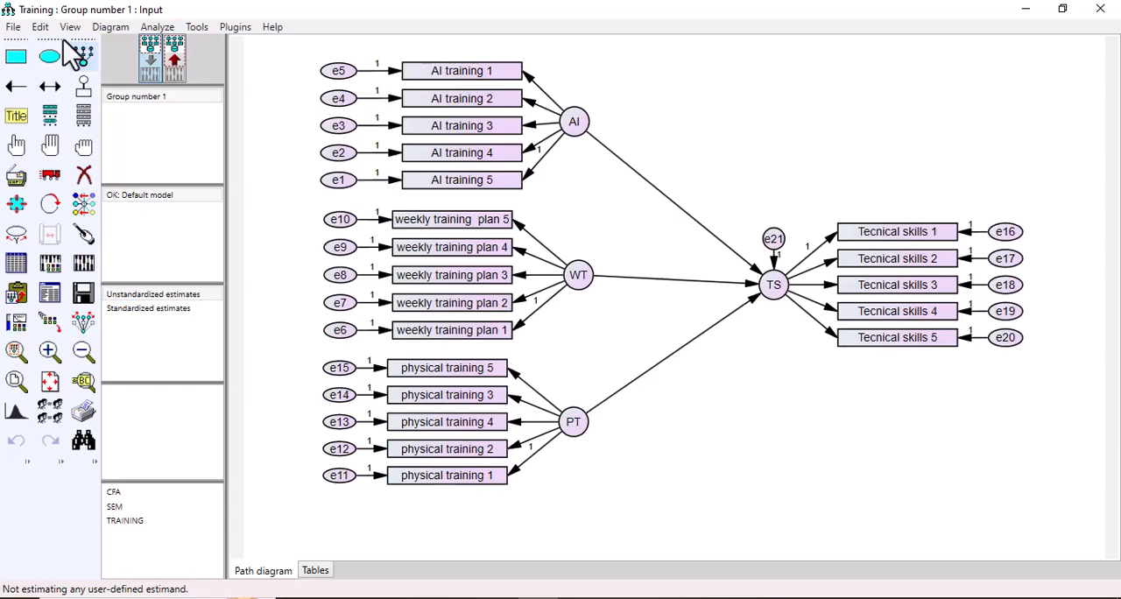
{"action": "left_click", "coordinate": [14, 27]}
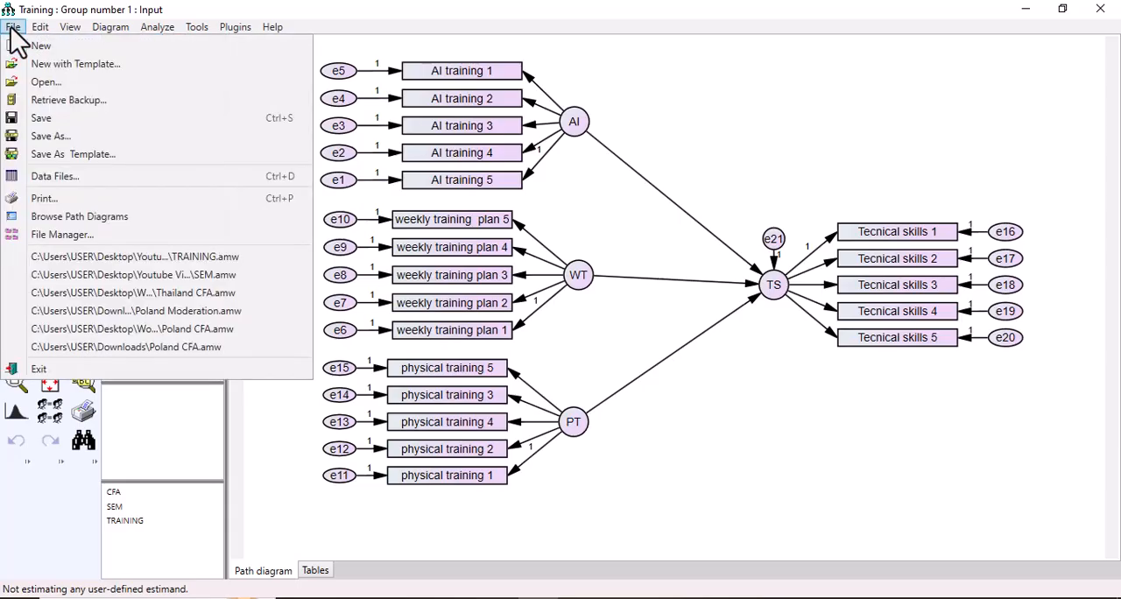
{"action": "left_click", "coordinate": [34, 43]}
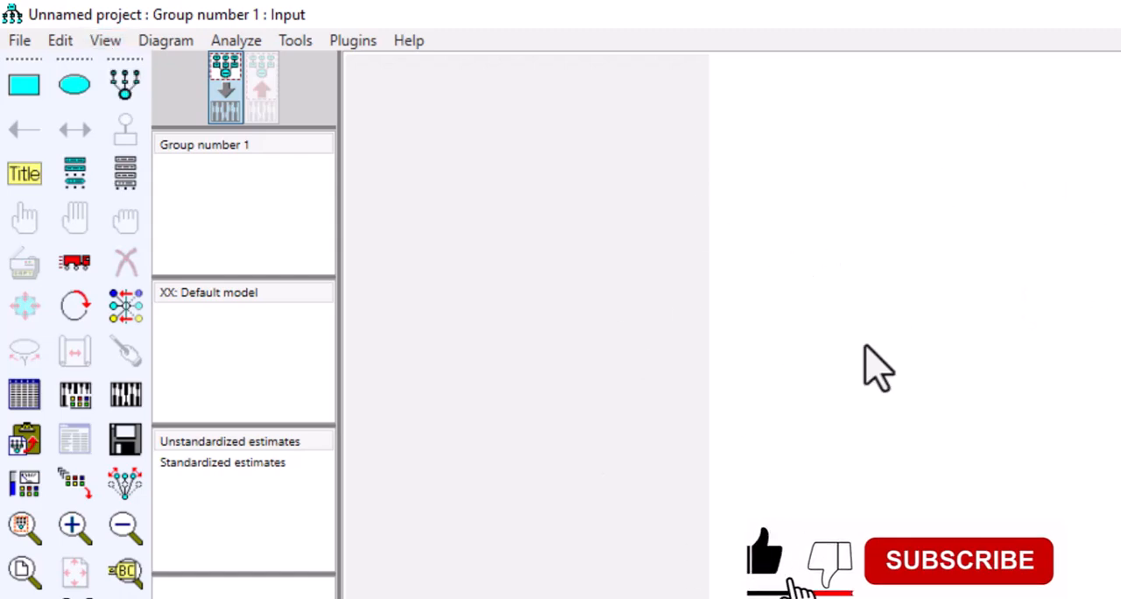
Step: Set the page layout's paper size to Landscape - Legal, apply it and close the interface properties
{"action": "left_click", "coordinate": [105, 40]}
{"action": "left_click", "coordinate": [120, 67]}
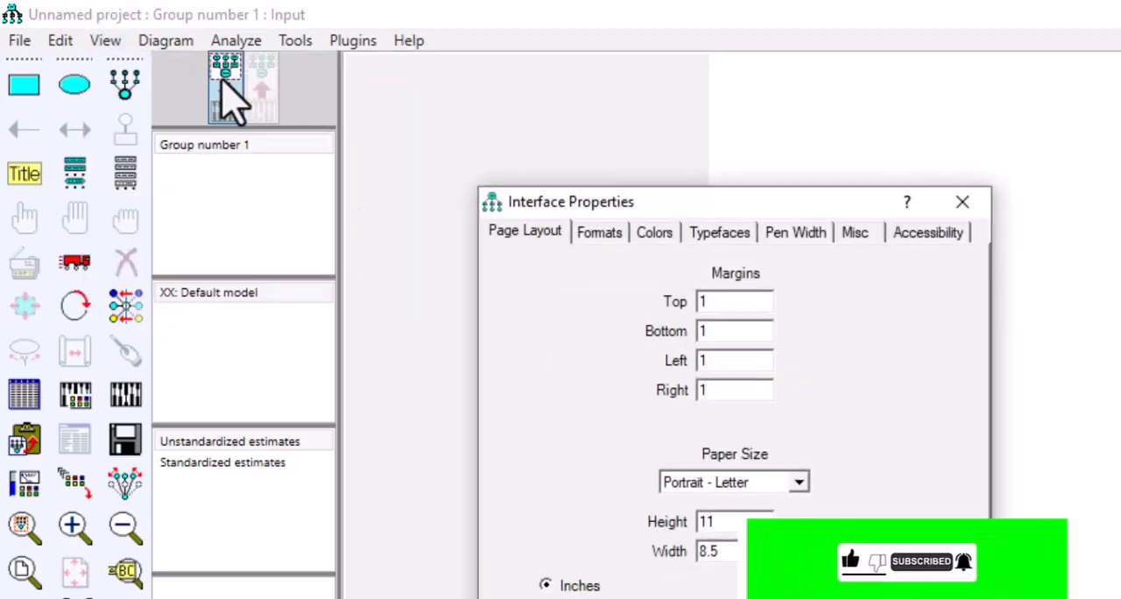
{"action": "left_click", "coordinate": [797, 482]}
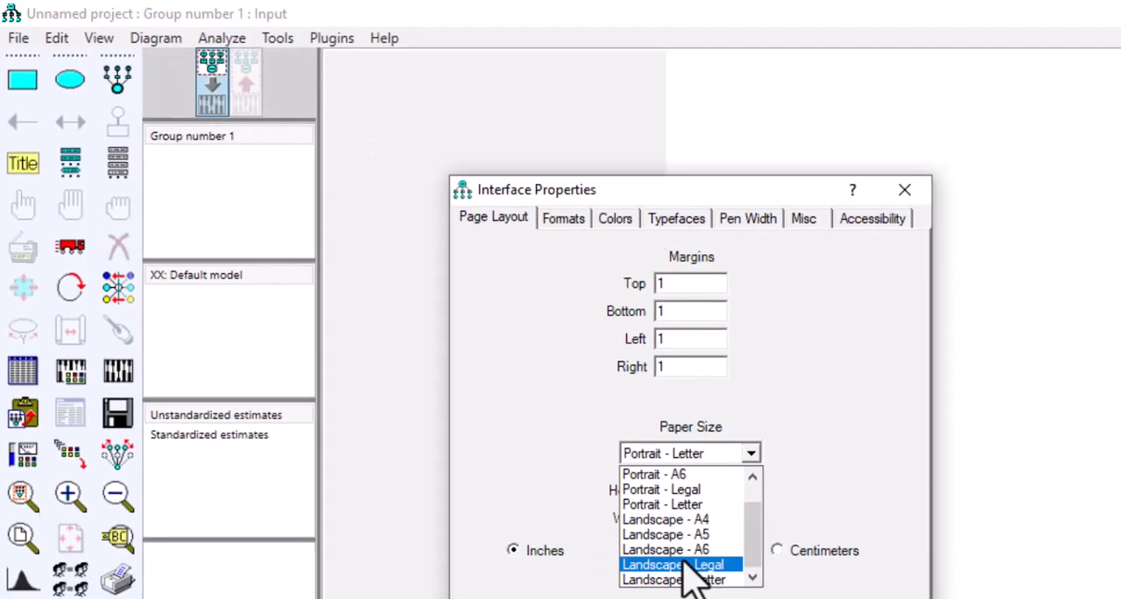
{"action": "left_click", "coordinate": [692, 570]}
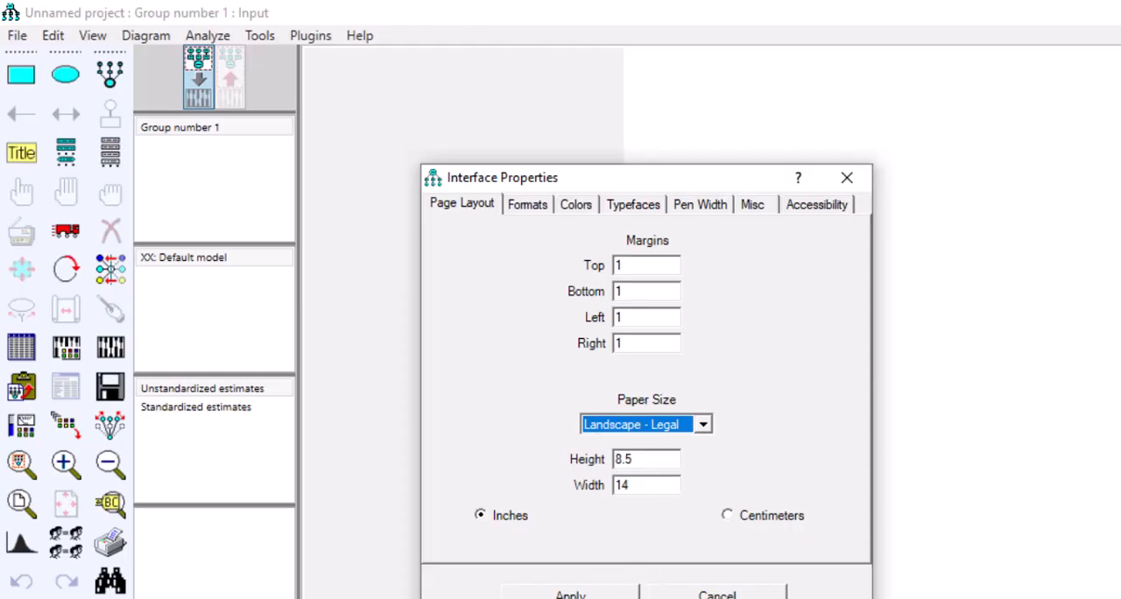
{"action": "left_click", "coordinate": [585, 596]}
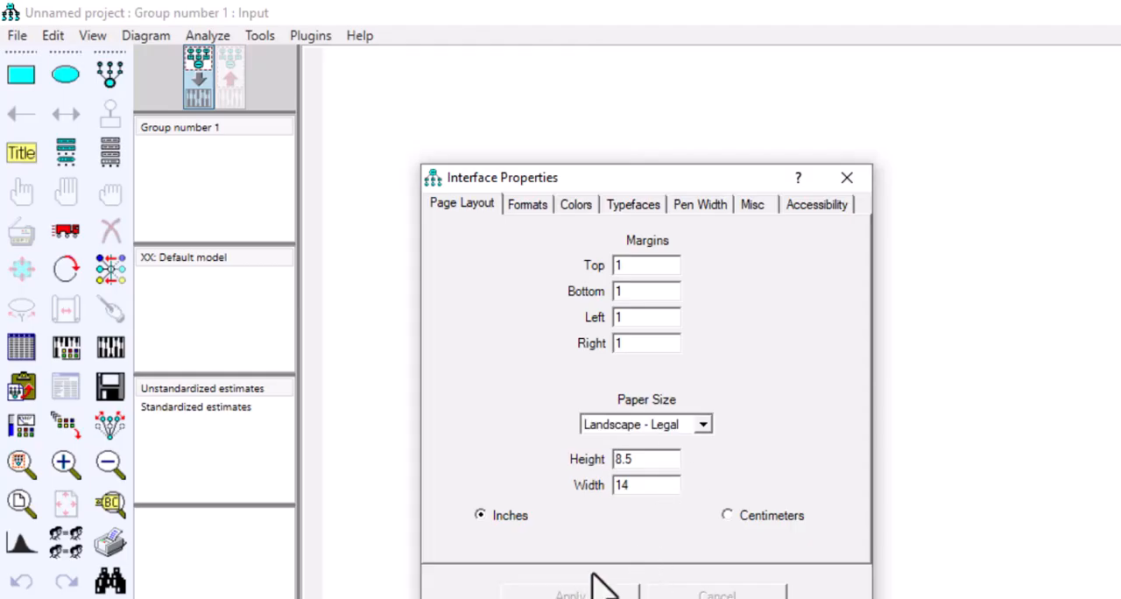
{"action": "left_click", "coordinate": [848, 178]}
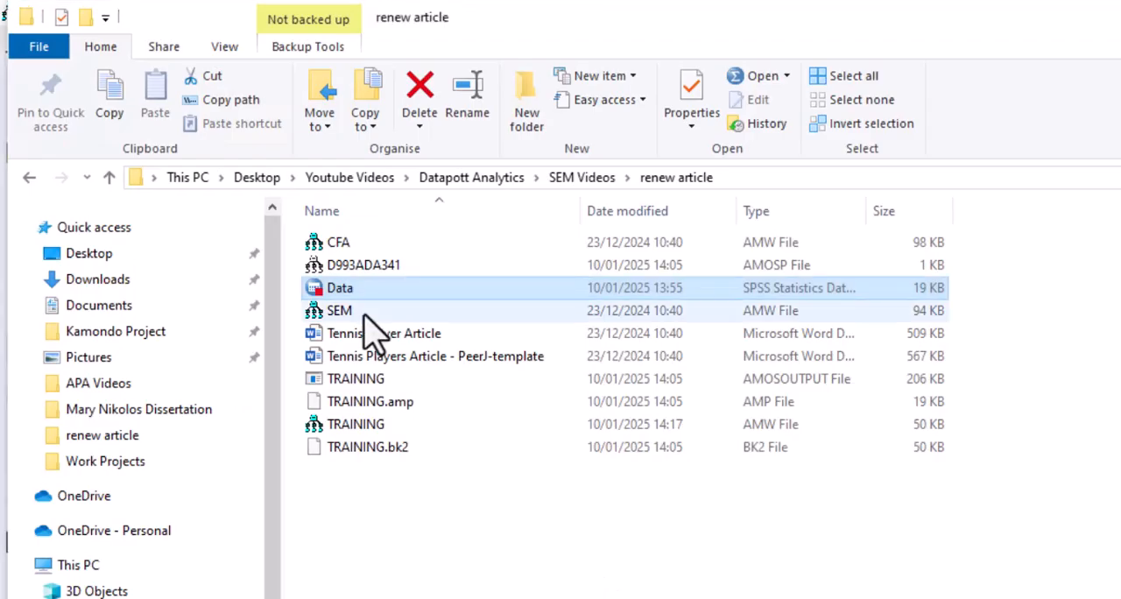
Step: Open the TRAINING model file (AMW) from the renew article folder as a reference
{"action": "double_click", "coordinate": [368, 426]}
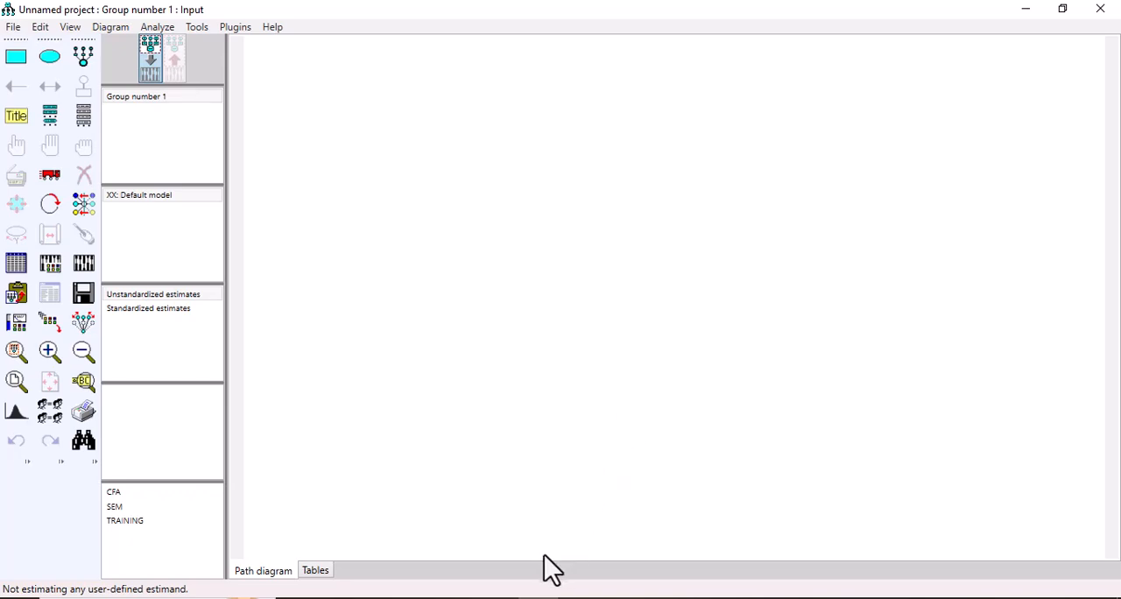
Step: Draw four latent variables on the blank diagram: three stacked as predictors and one beside them as the outcome
{"action": "left_click", "coordinate": [77, 61]}
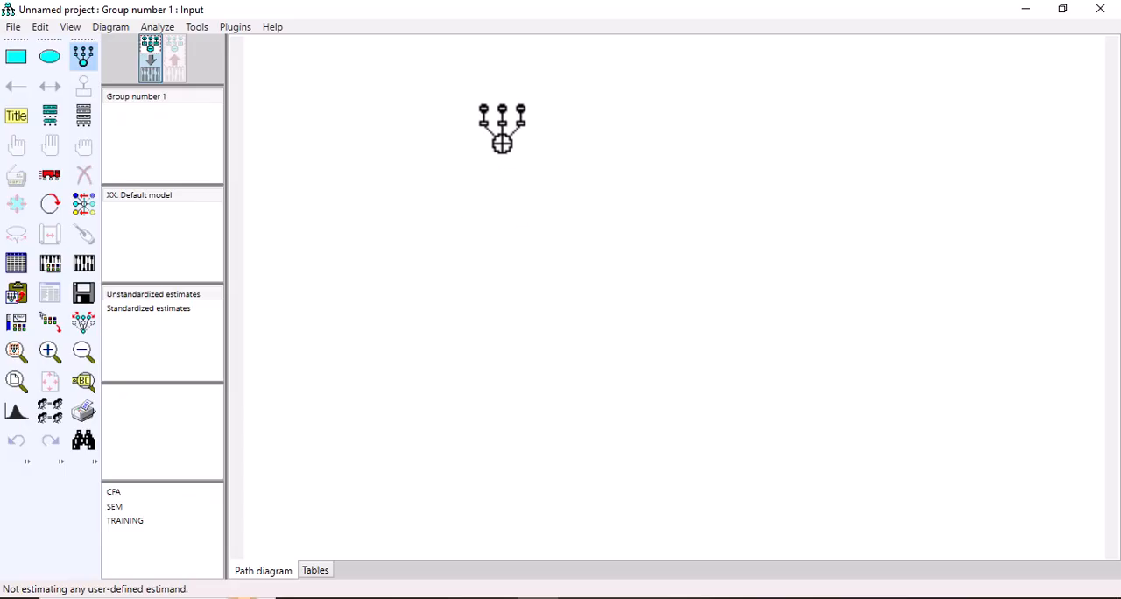
{"action": "left_click", "coordinate": [498, 135]}
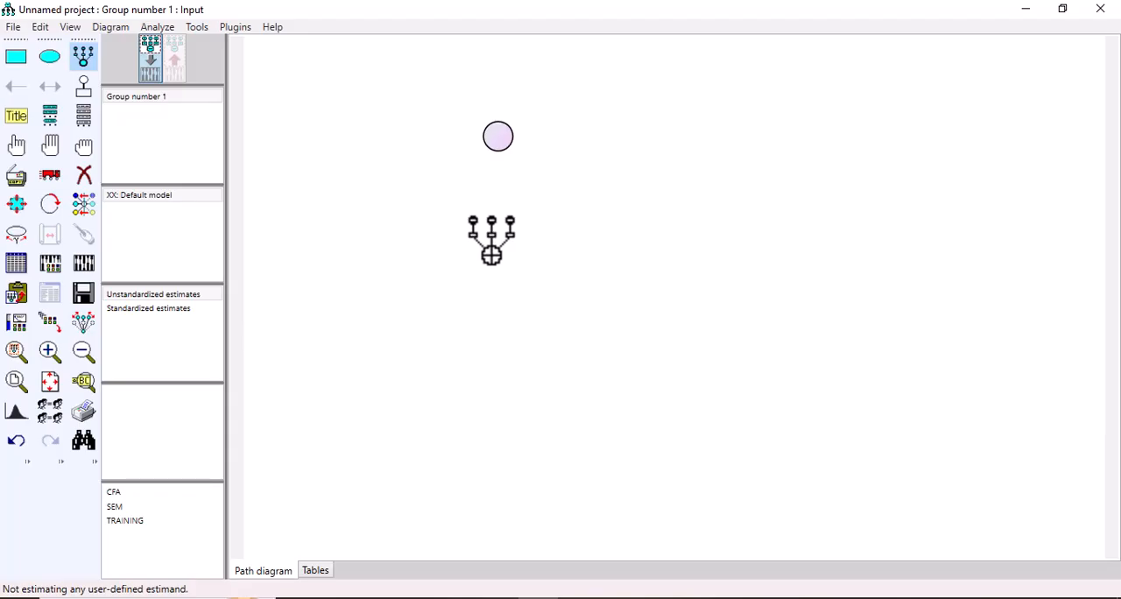
{"action": "left_click", "coordinate": [492, 254]}
{"action": "left_click", "coordinate": [487, 429]}
{"action": "left_click", "coordinate": [782, 292]}
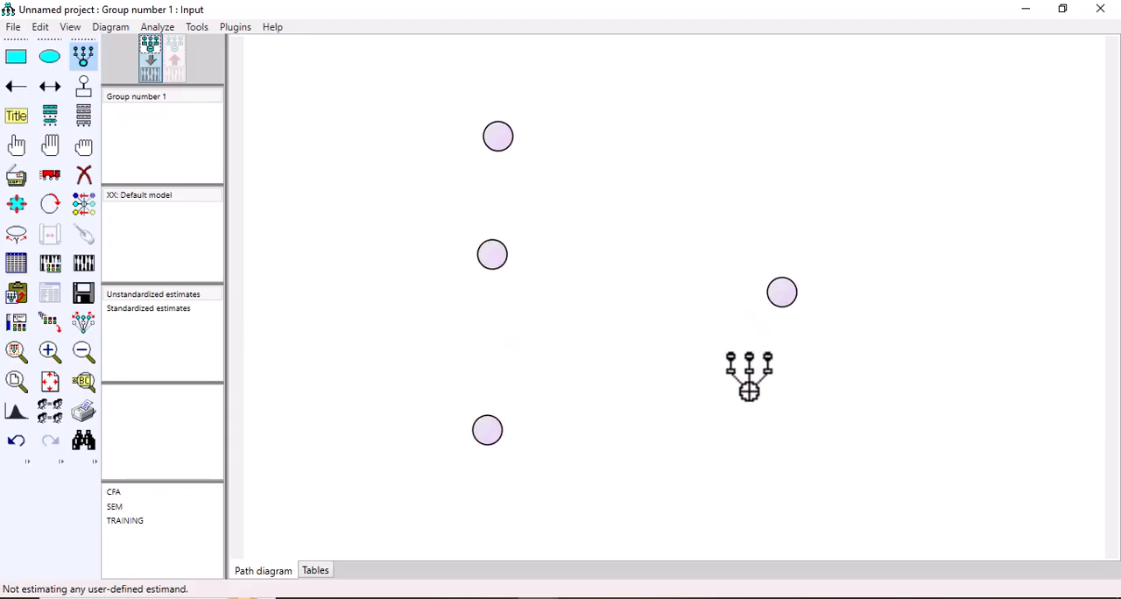
Step: Compare the constructs and indicators of the maximized Training reference model with the new diagram
{"action": "mouse_move", "coordinate": [536, 598]}
{"action": "left_click", "coordinate": [629, 554]}
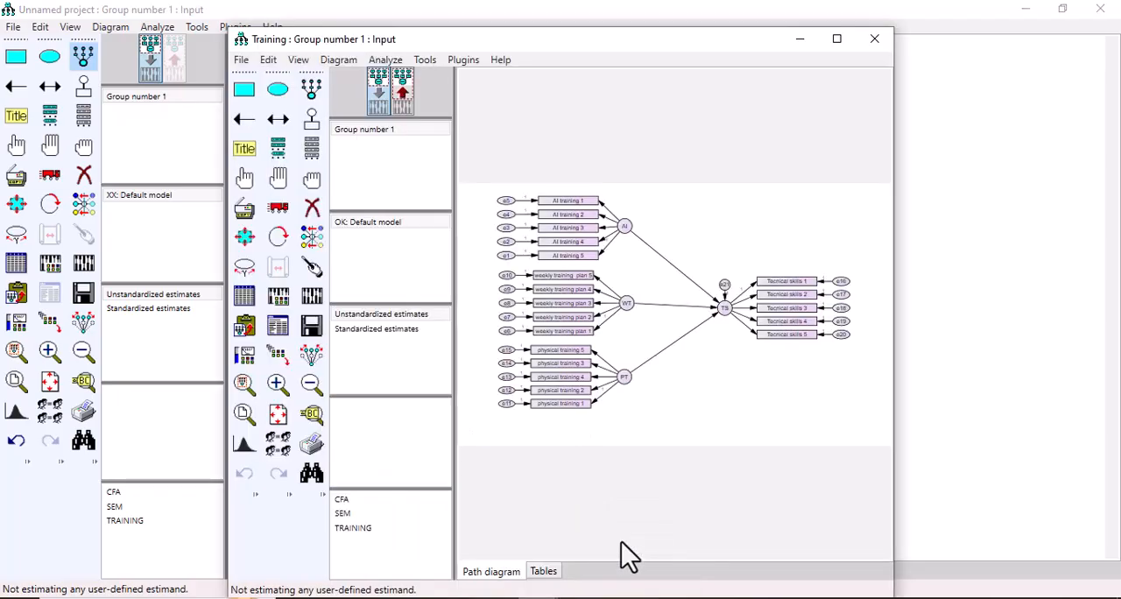
{"action": "left_click", "coordinate": [838, 38]}
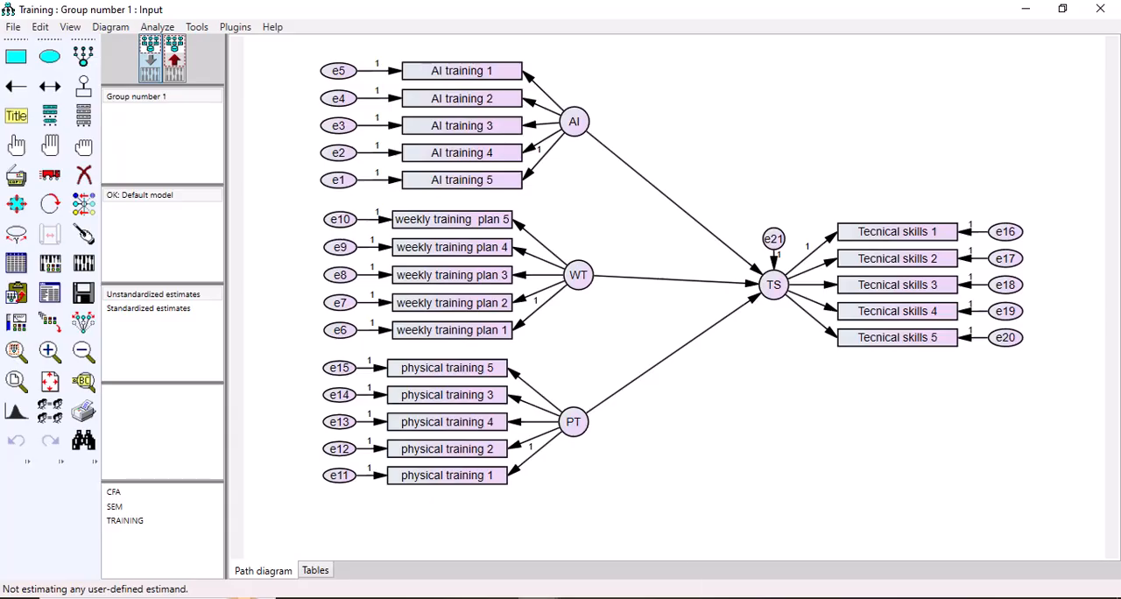
{"action": "mouse_move", "coordinate": [536, 598]}
{"action": "left_click", "coordinate": [488, 556]}
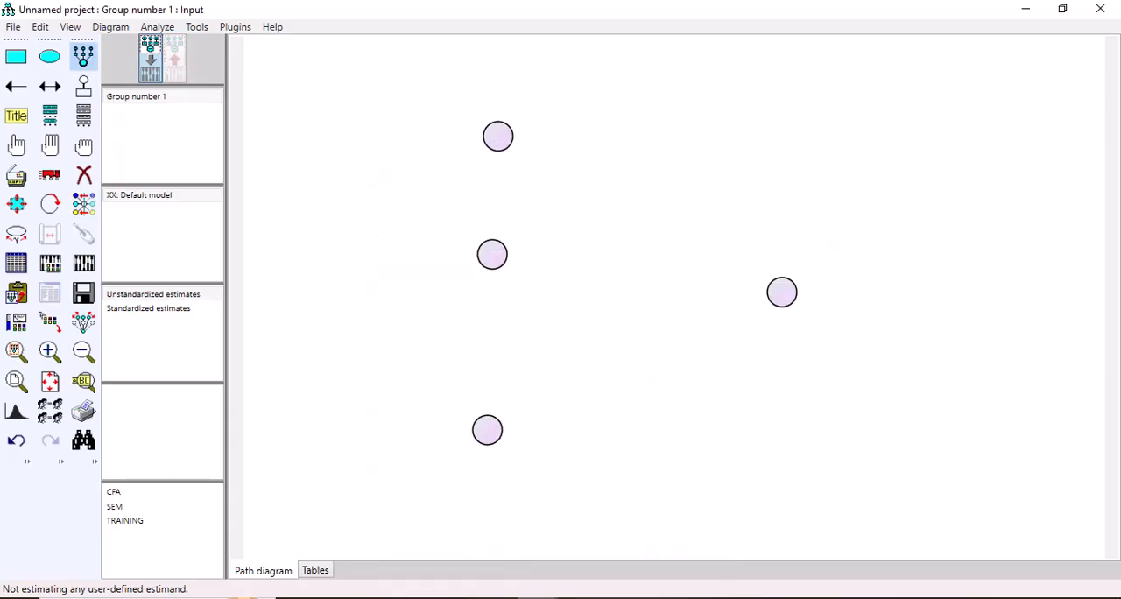
{"action": "left_click", "coordinate": [634, 558]}
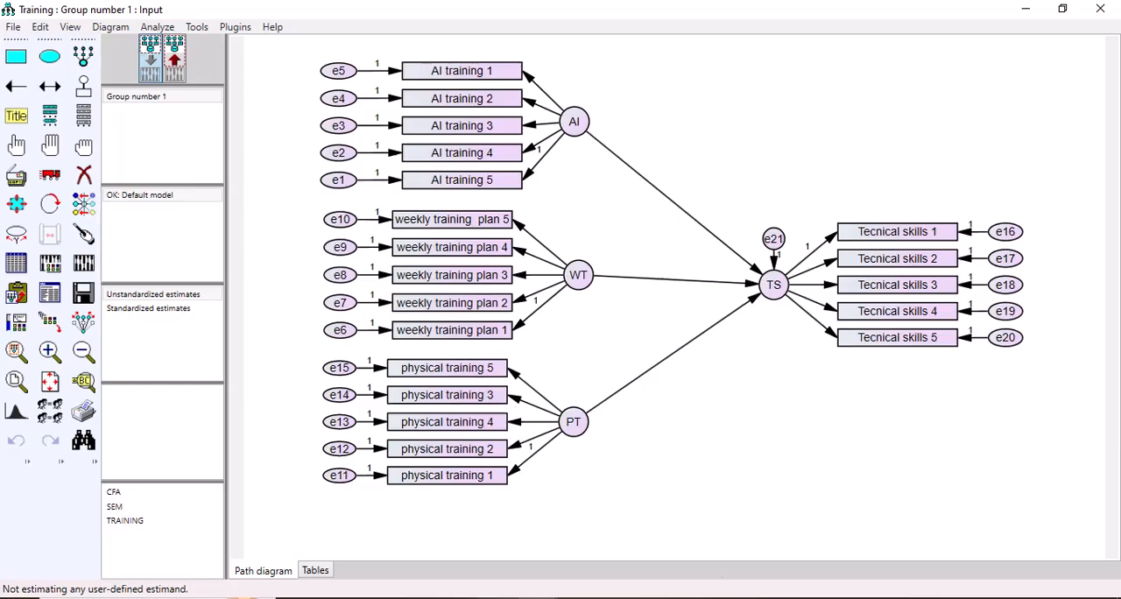
{"action": "mouse_move", "coordinate": [530, 597]}
{"action": "left_click", "coordinate": [523, 533]}
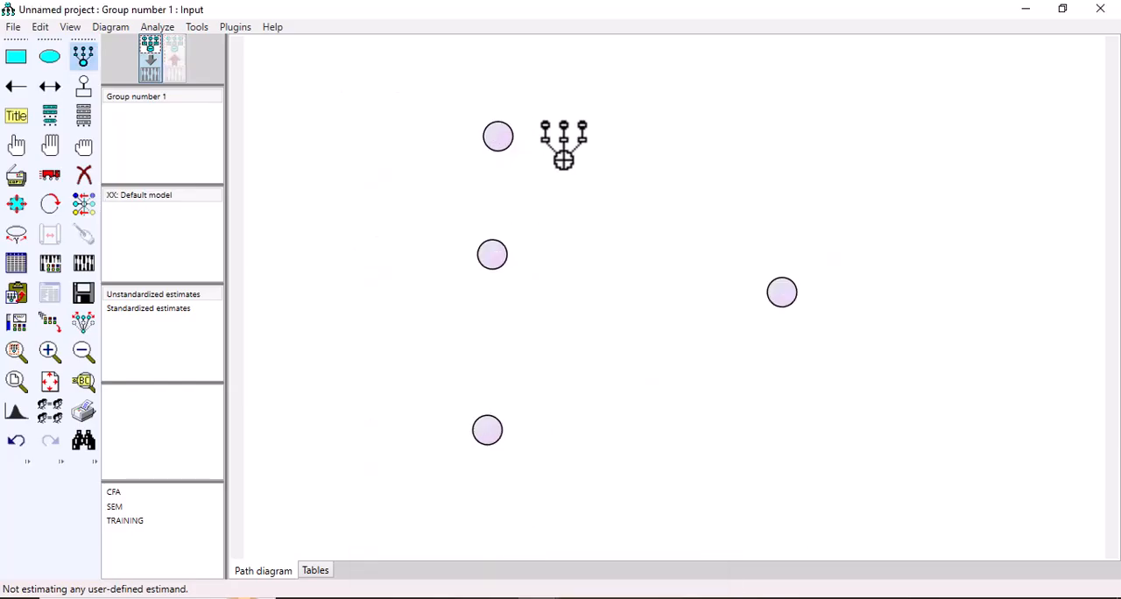
Step: Add five indicators with error terms to each of the four latent variables
{"action": "left_click", "coordinate": [498, 130]}
{"action": "left_click", "coordinate": [498, 130]}
{"action": "left_click", "coordinate": [498, 130]}
{"action": "left_click", "coordinate": [497, 129]}
{"action": "left_click", "coordinate": [498, 130]}
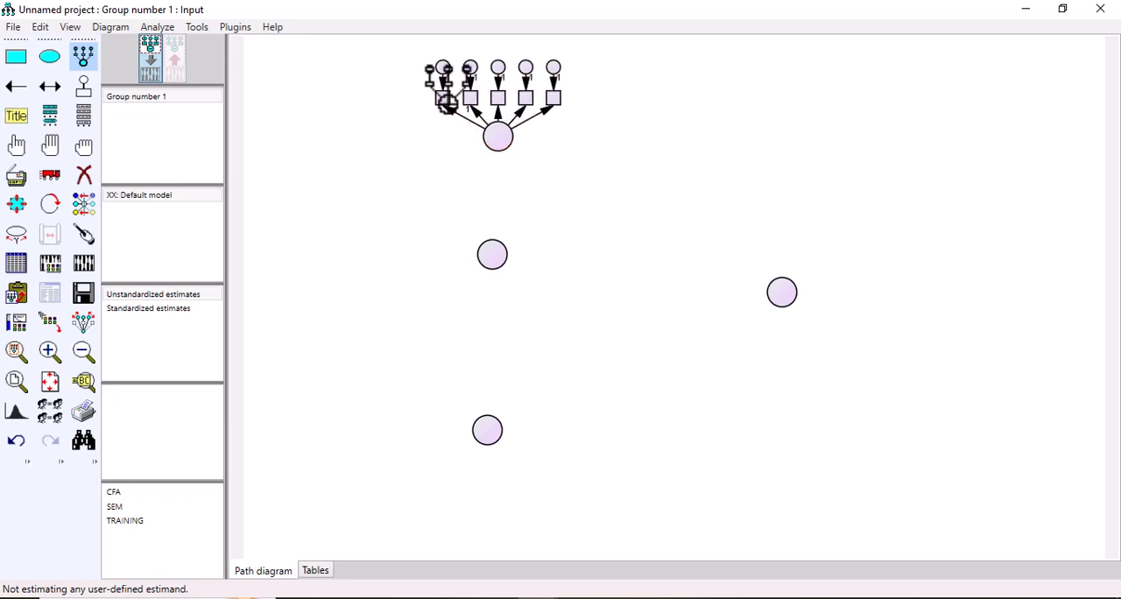
{"action": "left_click", "coordinate": [493, 251]}
{"action": "left_click", "coordinate": [492, 251]}
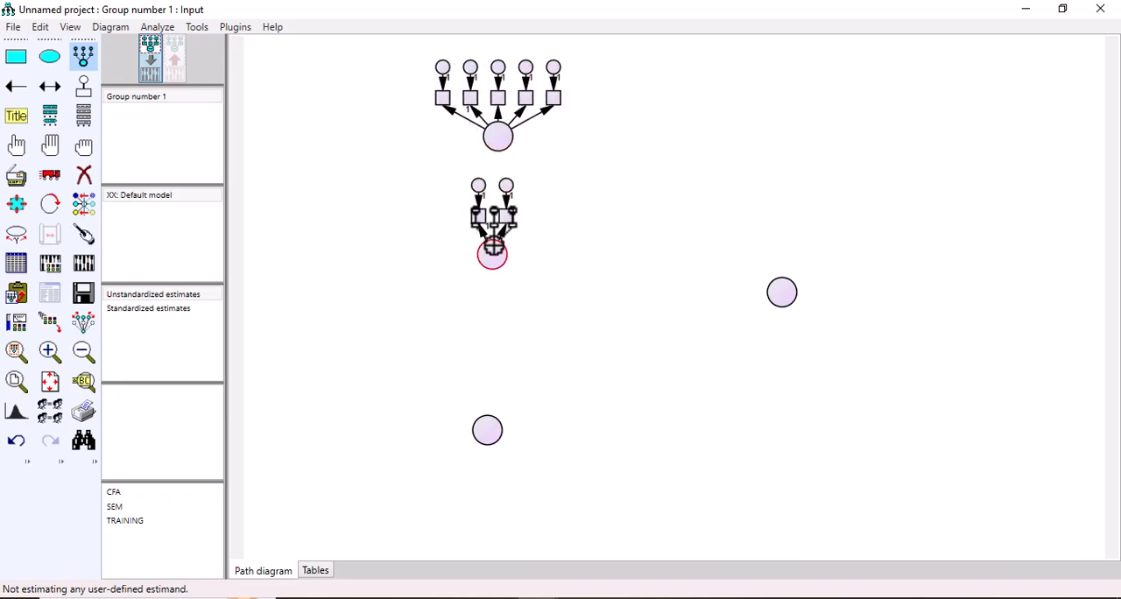
{"action": "left_click", "coordinate": [492, 251]}
{"action": "left_click", "coordinate": [492, 250]}
{"action": "left_click", "coordinate": [493, 250]}
{"action": "left_click", "coordinate": [486, 426]}
{"action": "left_click", "coordinate": [486, 426]}
{"action": "left_click", "coordinate": [486, 426]}
{"action": "left_click", "coordinate": [486, 426]}
{"action": "left_click", "coordinate": [487, 425]}
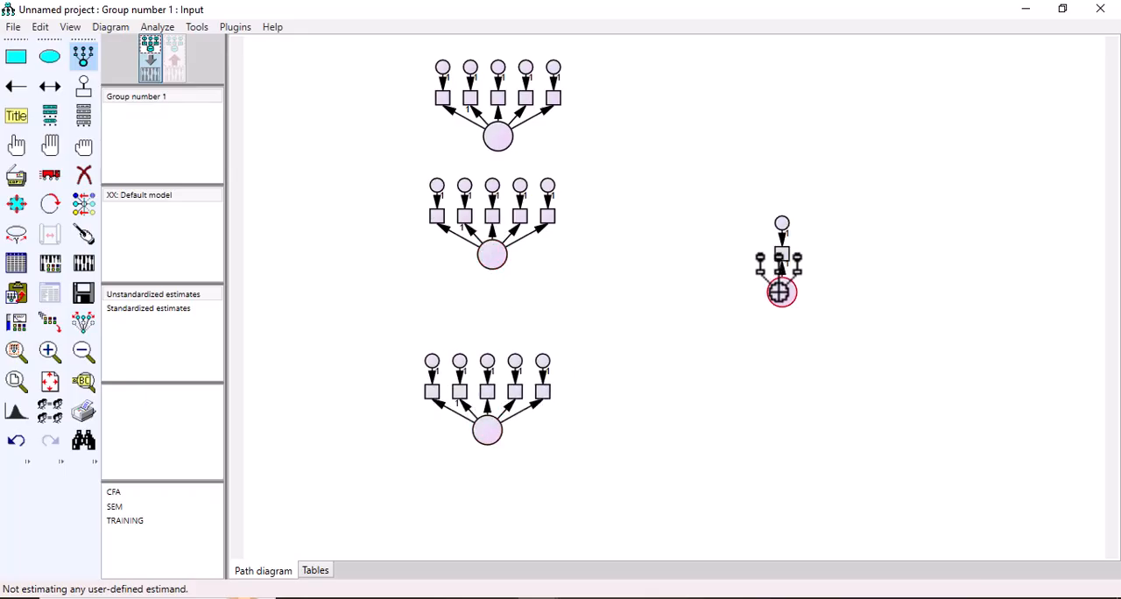
{"action": "left_click", "coordinate": [782, 291]}
{"action": "left_click", "coordinate": [781, 291]}
{"action": "left_click", "coordinate": [782, 291]}
{"action": "left_click", "coordinate": [781, 292]}
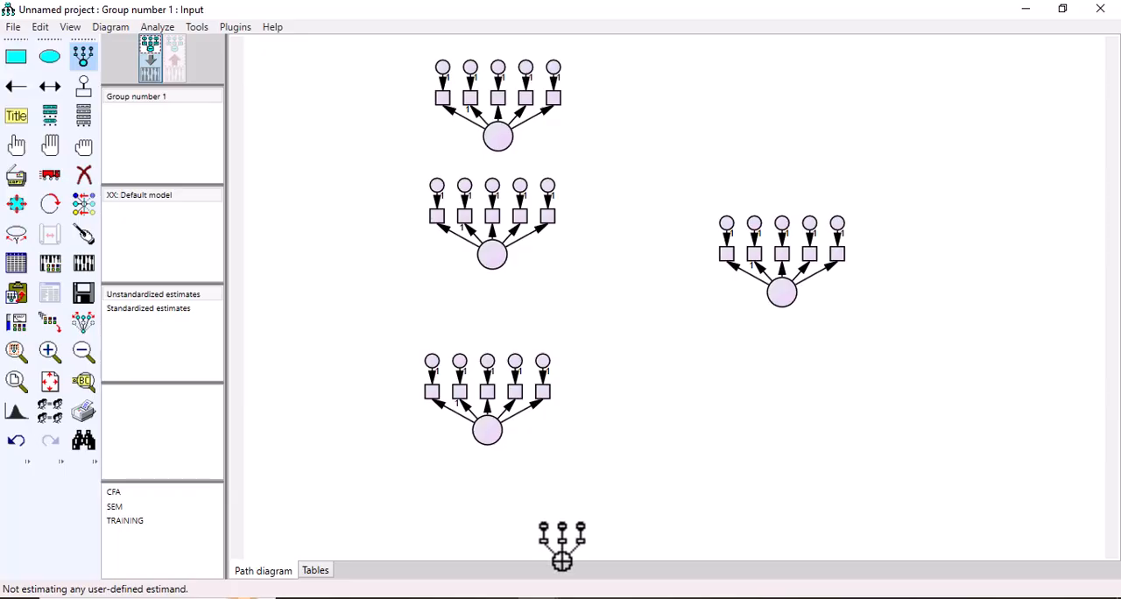
Step: Consult the Training reference model and set the uppermost latent variable's name and label to AI in the new diagram
{"action": "mouse_move", "coordinate": [576, 587]}
{"action": "mouse_move", "coordinate": [618, 571]}
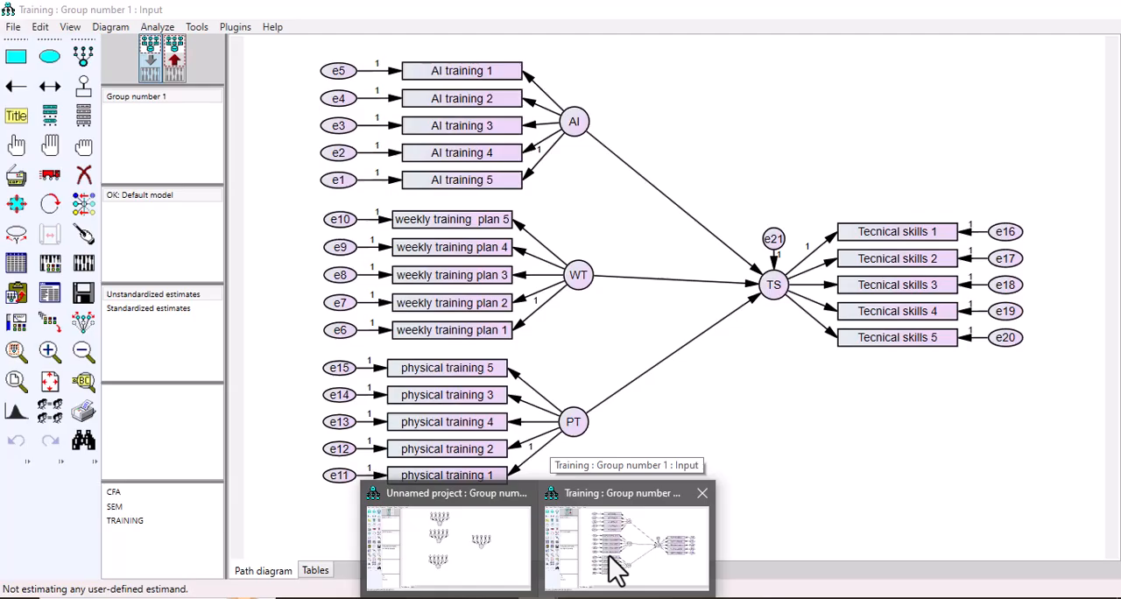
{"action": "left_click", "coordinate": [617, 571]}
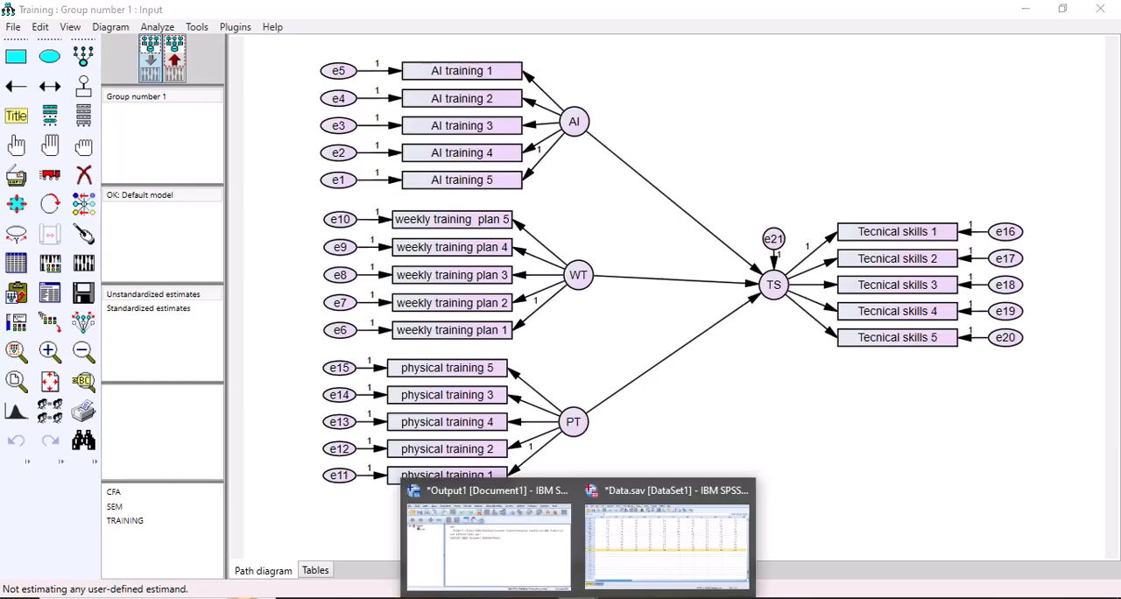
{"action": "left_click", "coordinate": [494, 569]}
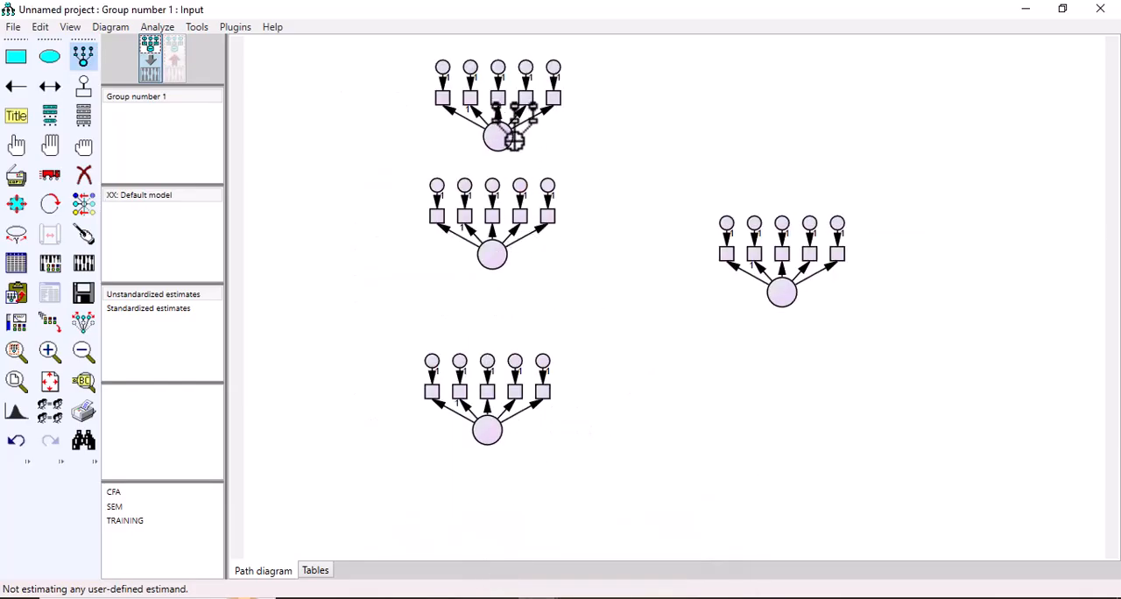
{"action": "left_click", "coordinate": [50, 176]}
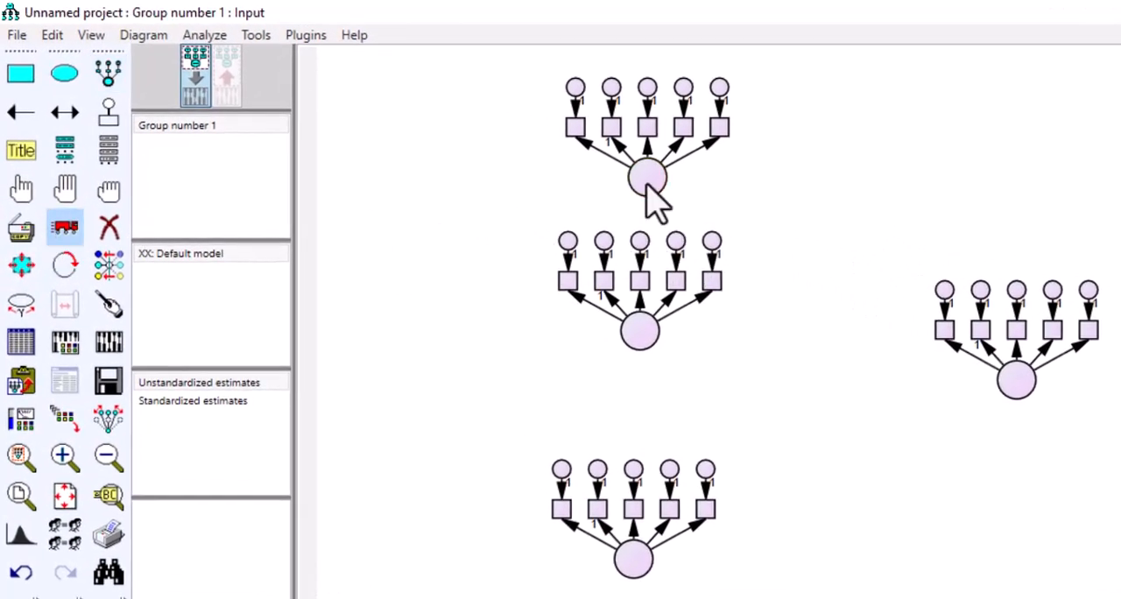
{"action": "double_click", "coordinate": [649, 181]}
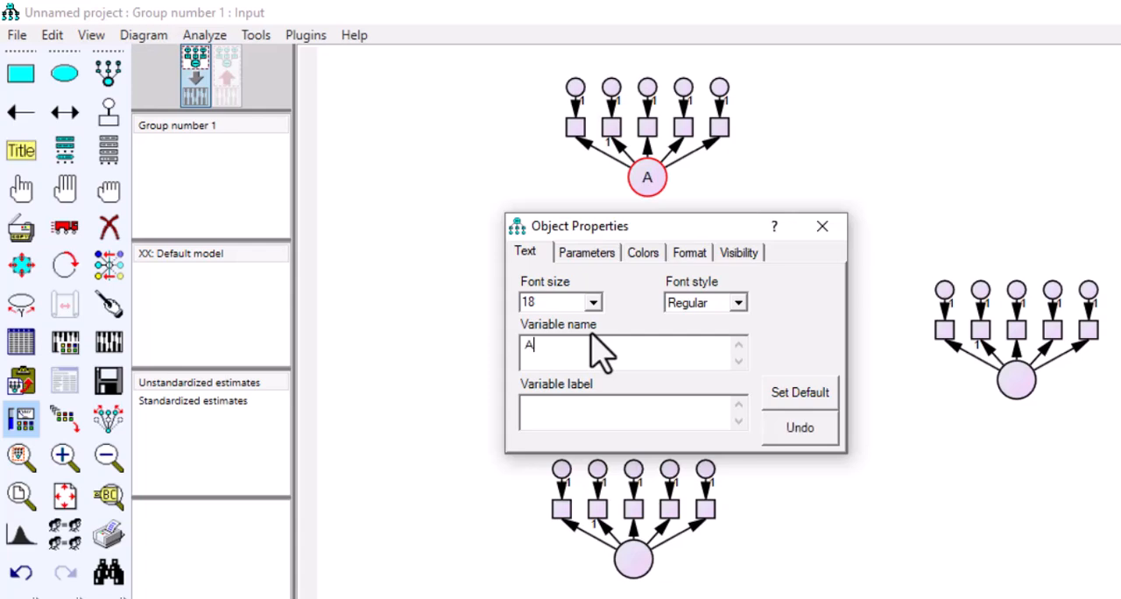
{"action": "left_click", "coordinate": [561, 411]}
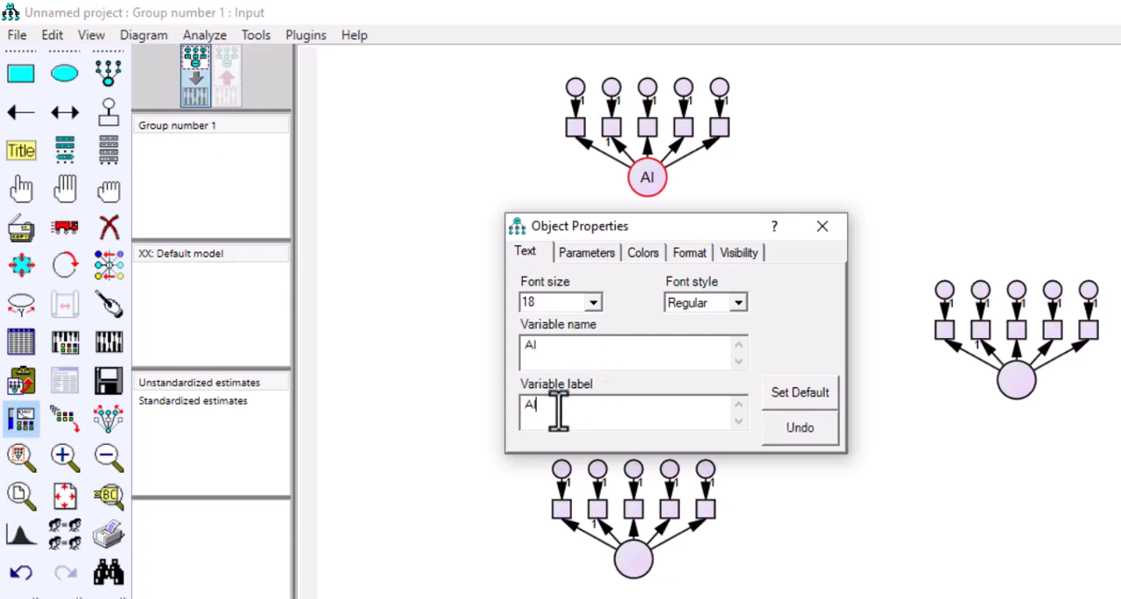
Step: Name the middle predictor latent variable WT
{"action": "left_click", "coordinate": [822, 227]}
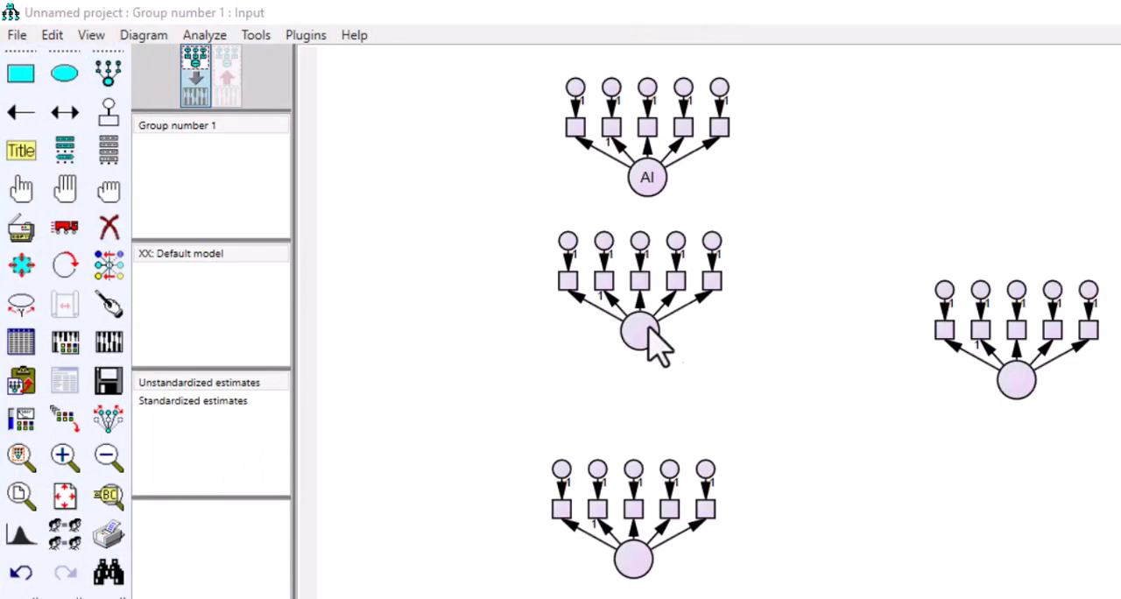
{"action": "double_click", "coordinate": [639, 328]}
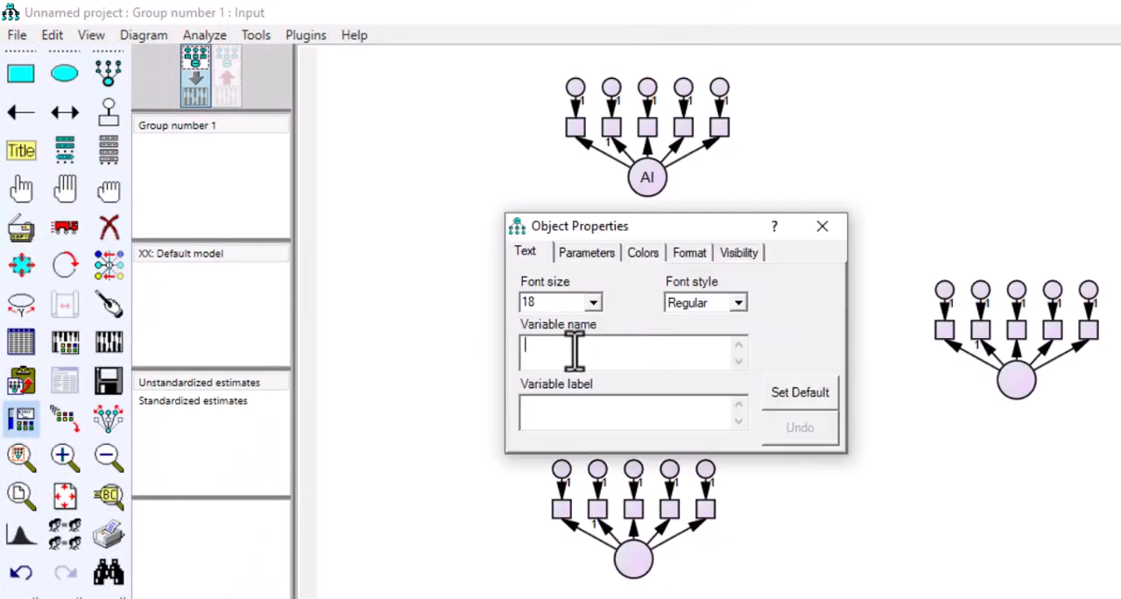
{"action": "type", "text": "WT"}
{"action": "left_click", "coordinate": [833, 226]}
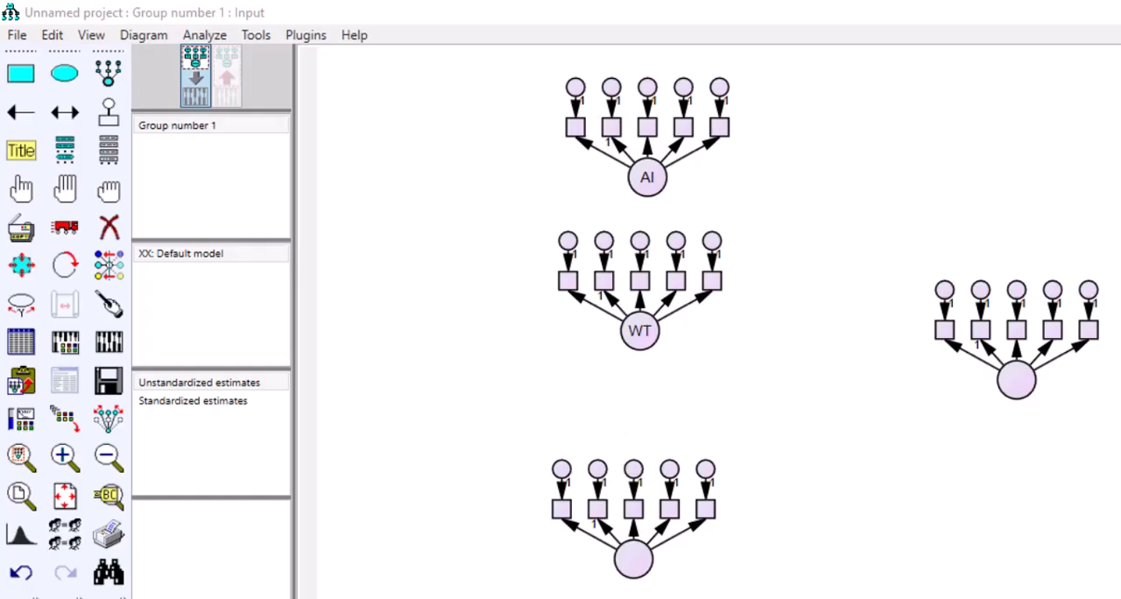
Step: Set the lowest predictor latent variable's name and label to PT
{"action": "double_click", "coordinate": [642, 572]}
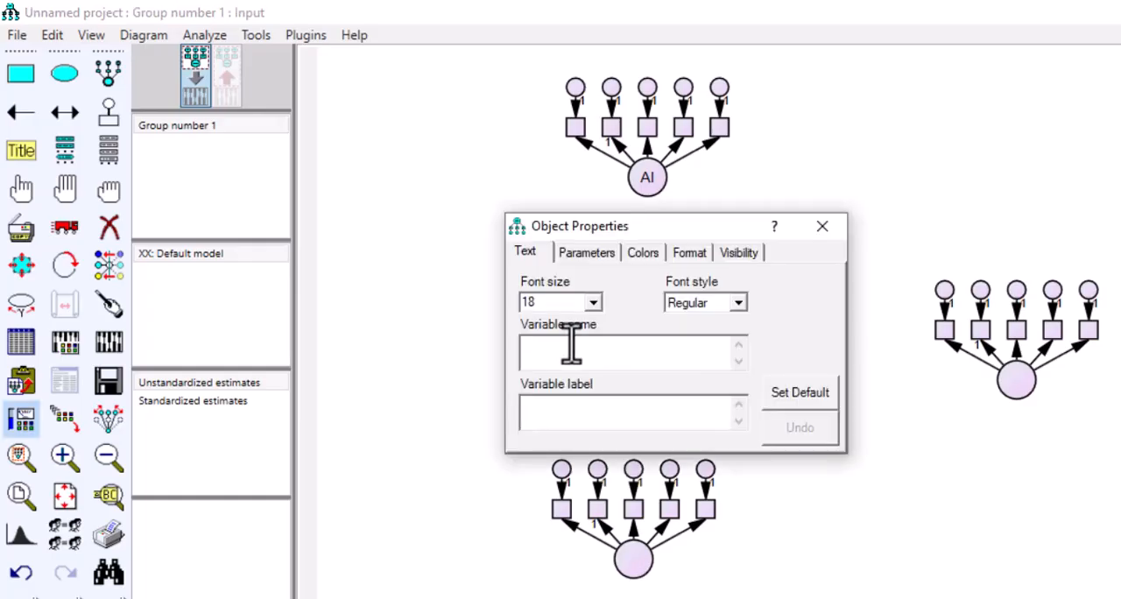
{"action": "type", "text": "PT"}
{"action": "left_click", "coordinate": [582, 411]}
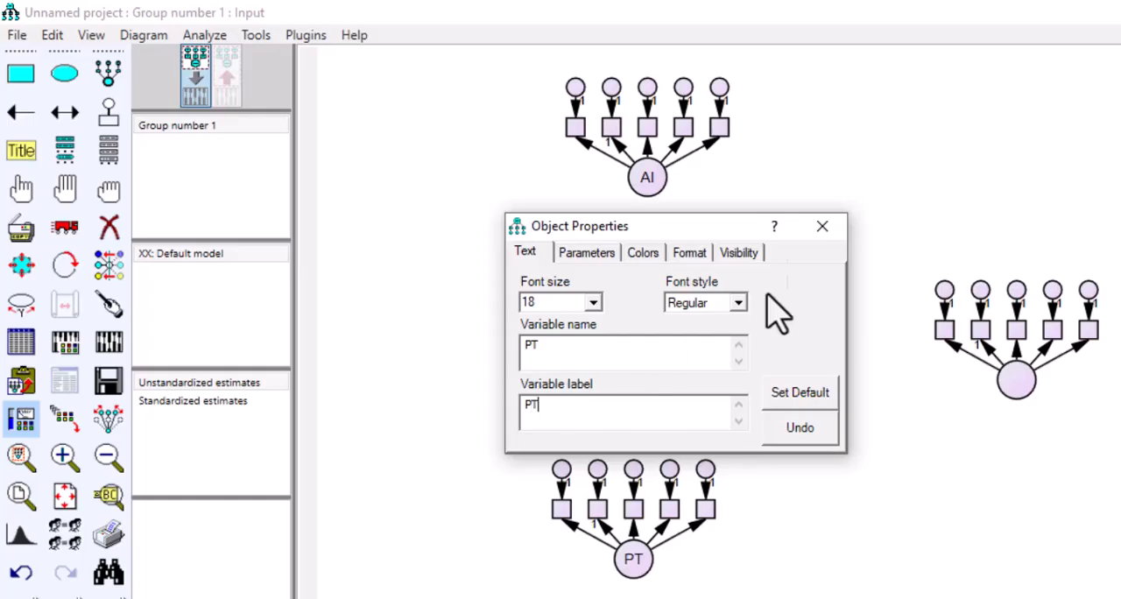
{"action": "left_click", "coordinate": [821, 230]}
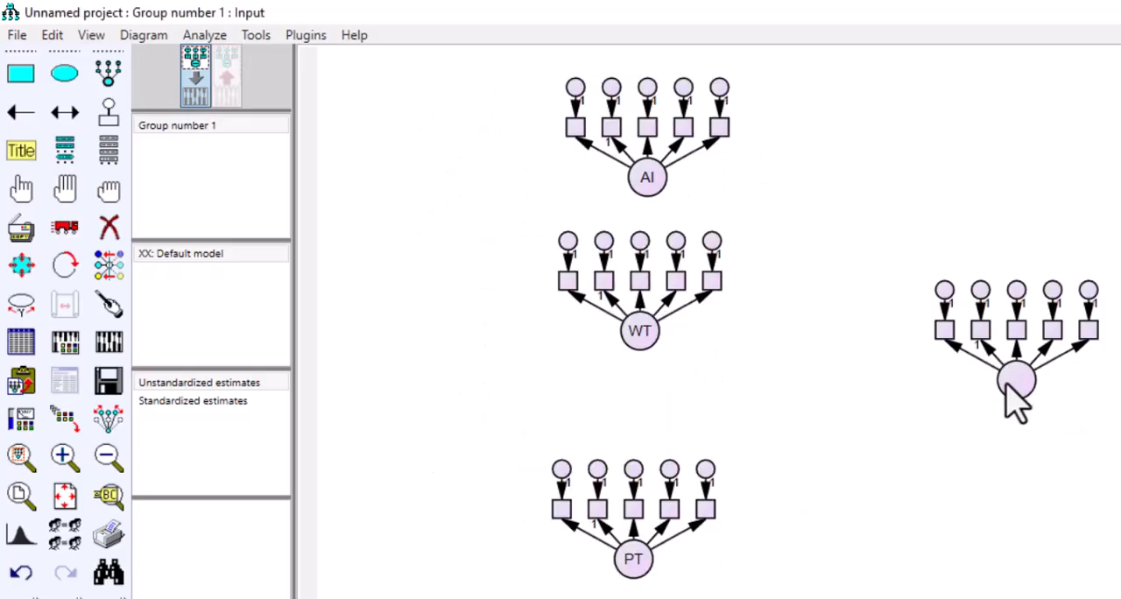
Step: Set the outcome latent variable's name and label to TS
{"action": "double_click", "coordinate": [1014, 380]}
{"action": "left_click", "coordinate": [557, 355]}
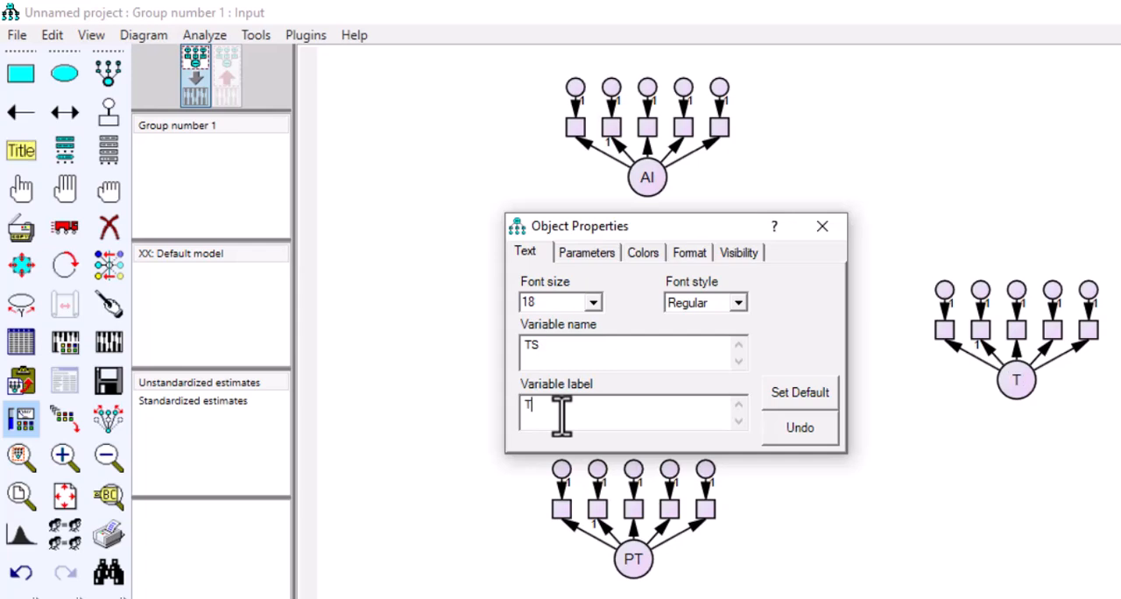
{"action": "left_click", "coordinate": [822, 226]}
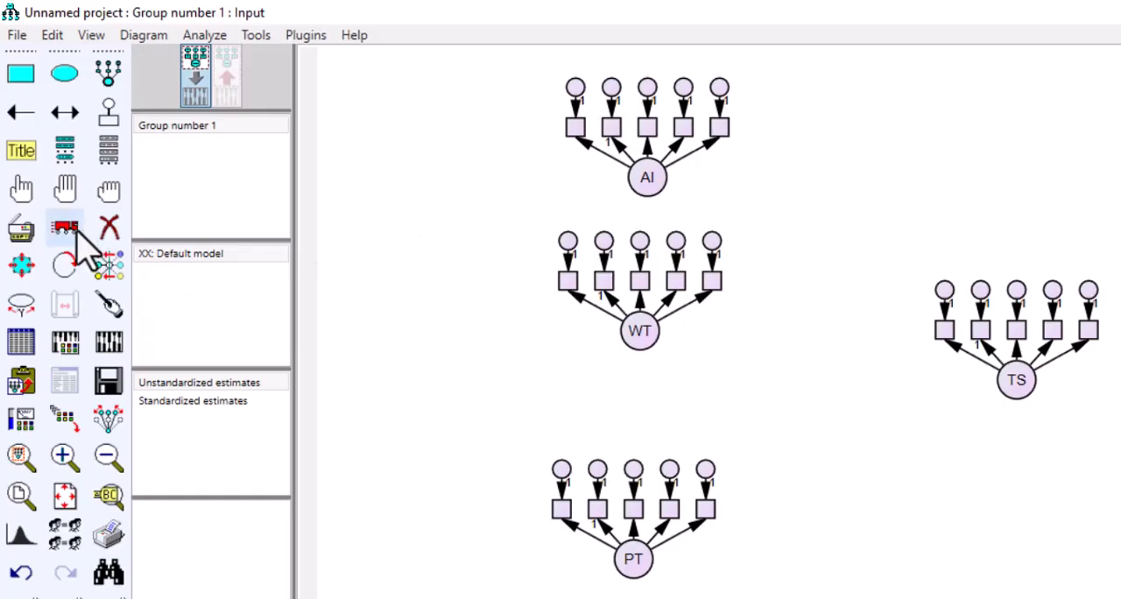
Step: Rotate the indicators of AI, WT and PT to the left of their constructs and those of TS to the right
{"action": "left_click", "coordinate": [61, 268]}
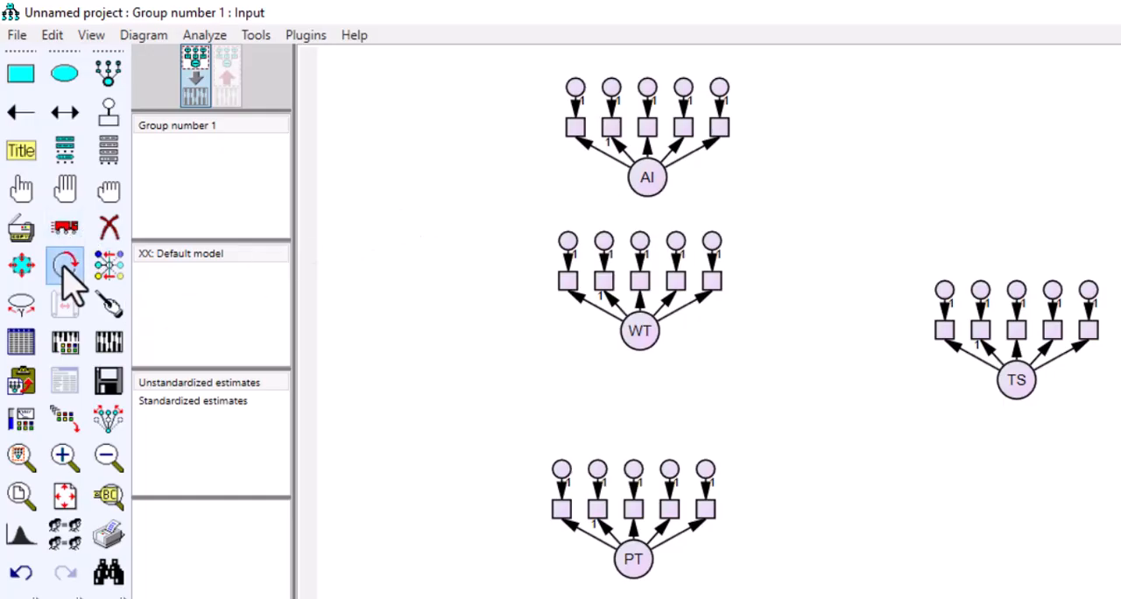
{"action": "left_click", "coordinate": [633, 324]}
{"action": "left_click", "coordinate": [633, 326]}
{"action": "left_click", "coordinate": [633, 326]}
{"action": "left_click", "coordinate": [647, 186]}
{"action": "left_click", "coordinate": [647, 186]}
{"action": "left_click", "coordinate": [647, 186]}
{"action": "left_click", "coordinate": [628, 555]}
{"action": "left_click", "coordinate": [633, 558]}
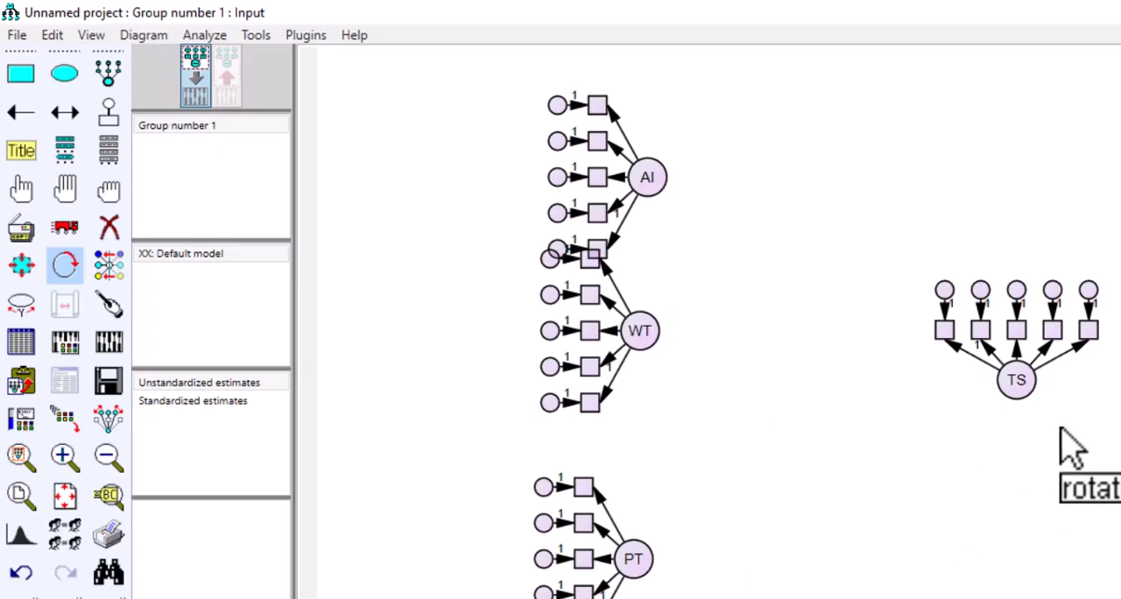
{"action": "left_click", "coordinate": [1027, 382]}
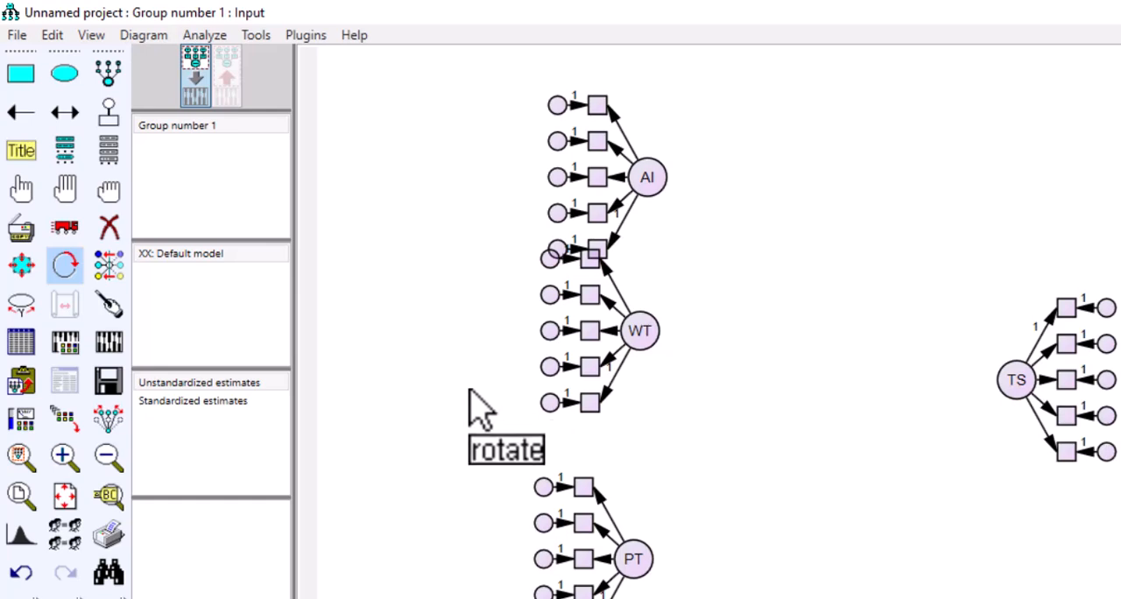
Step: Move the AI, WT and PT constructs with their indicators, preserving symmetries, into an evenly spaced, vertically aligned column without overlaps
{"action": "left_click", "coordinate": [55, 231]}
{"action": "left_click", "coordinate": [108, 418]}
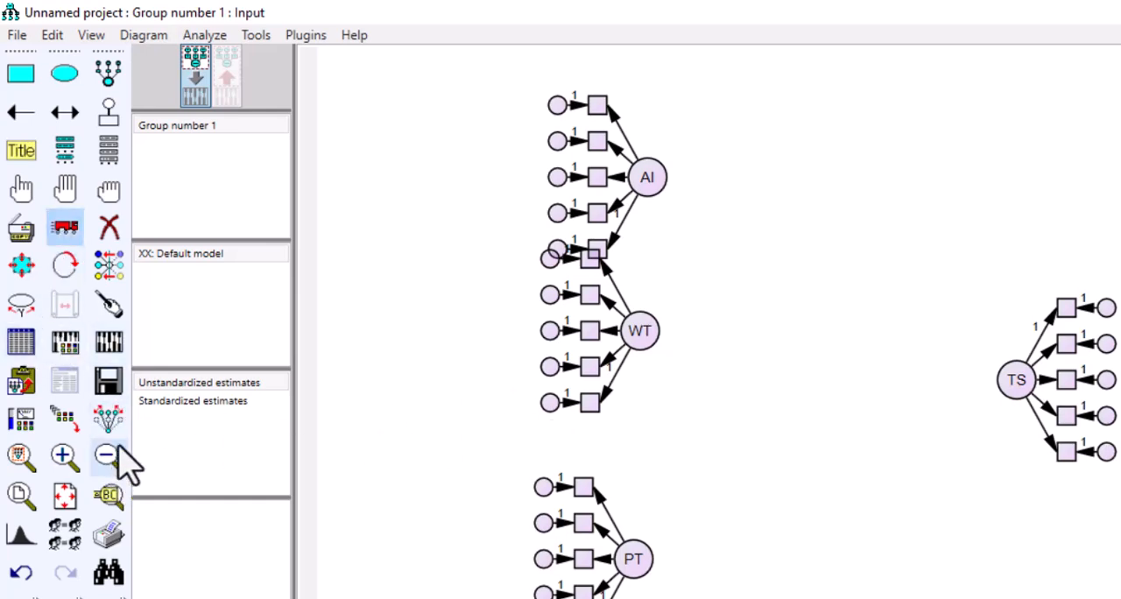
{"action": "left_click_drag", "start_coordinate": [659, 342], "coordinate": [658, 375]}
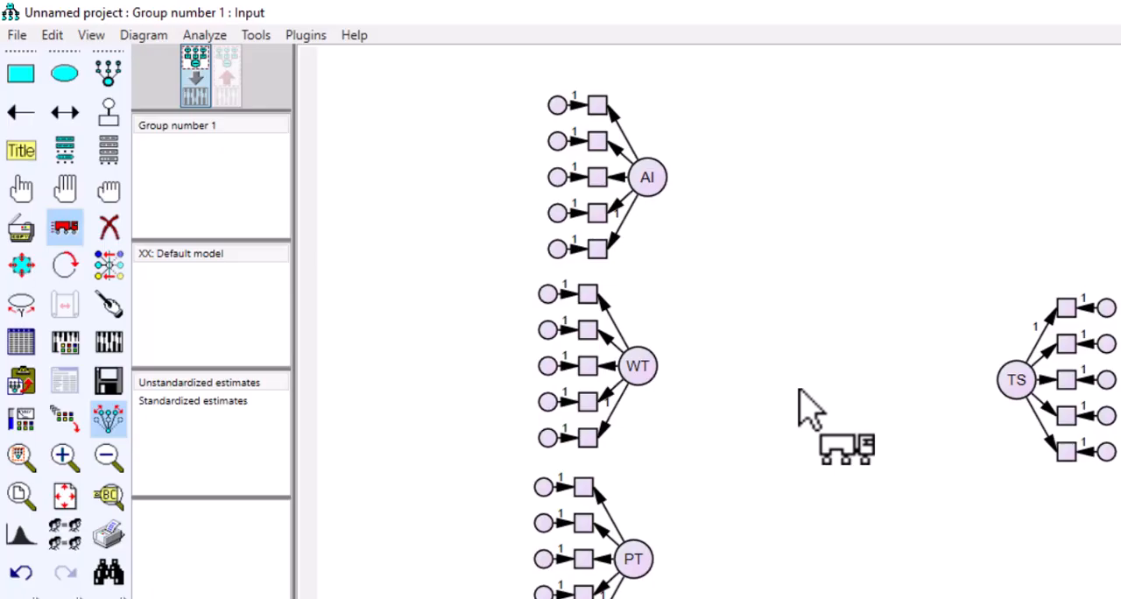
{"action": "left_click_drag", "start_coordinate": [653, 368], "coordinate": [685, 375]}
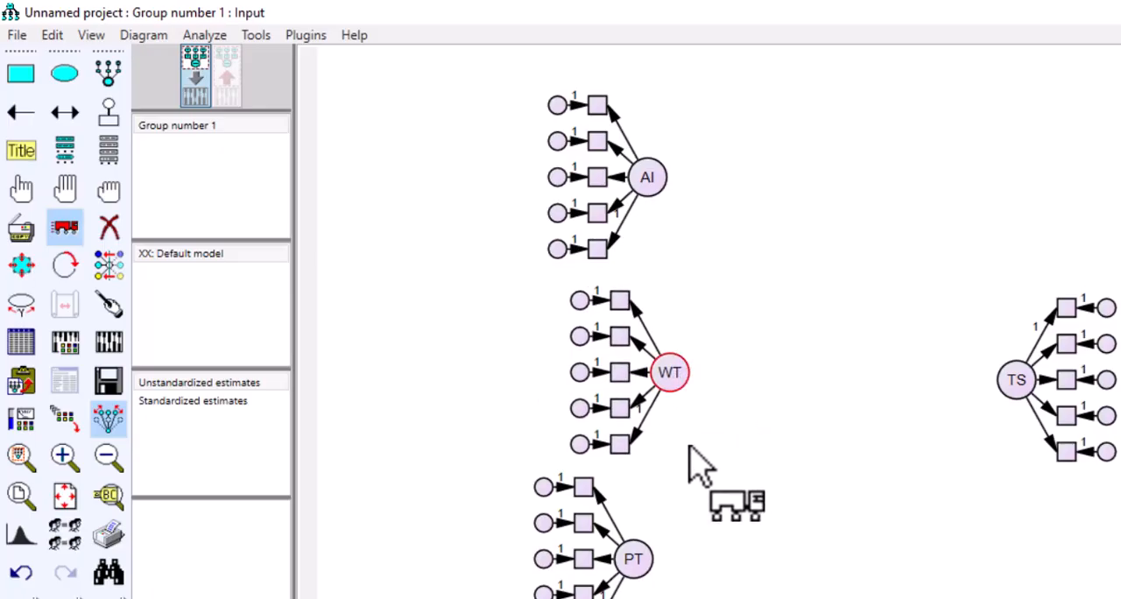
{"action": "left_click_drag", "start_coordinate": [653, 561], "coordinate": [696, 563]}
{"action": "left_click_drag", "start_coordinate": [656, 180], "coordinate": [683, 182]}
{"action": "left_click_drag", "start_coordinate": [673, 368], "coordinate": [684, 370]}
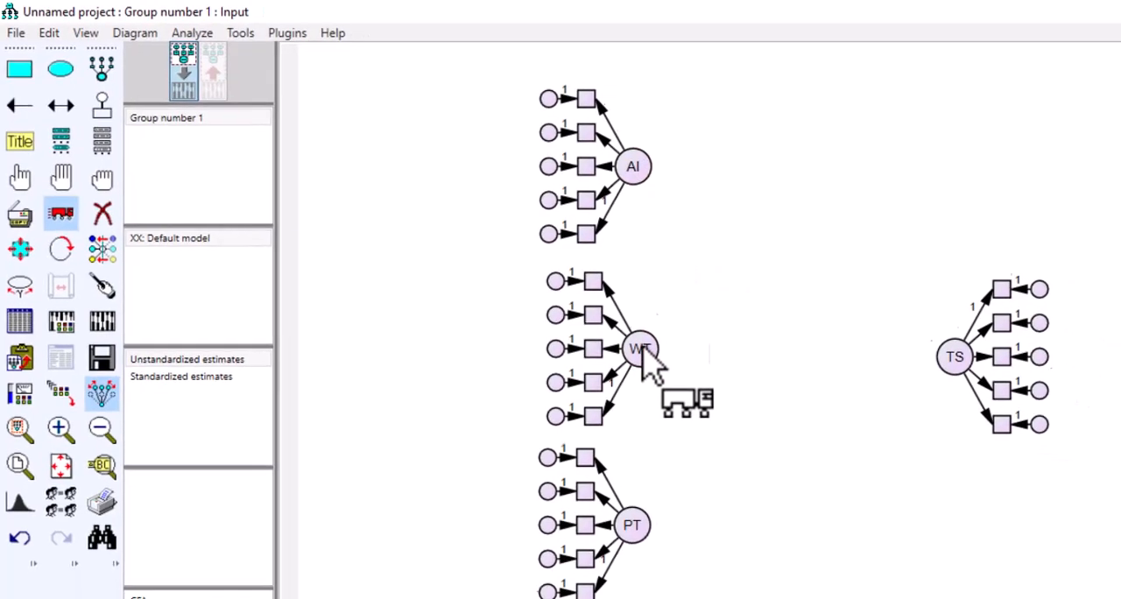
{"action": "left_click_drag", "start_coordinate": [642, 166], "coordinate": [649, 167]}
{"action": "left_click_drag", "start_coordinate": [648, 522], "coordinate": [650, 522]}
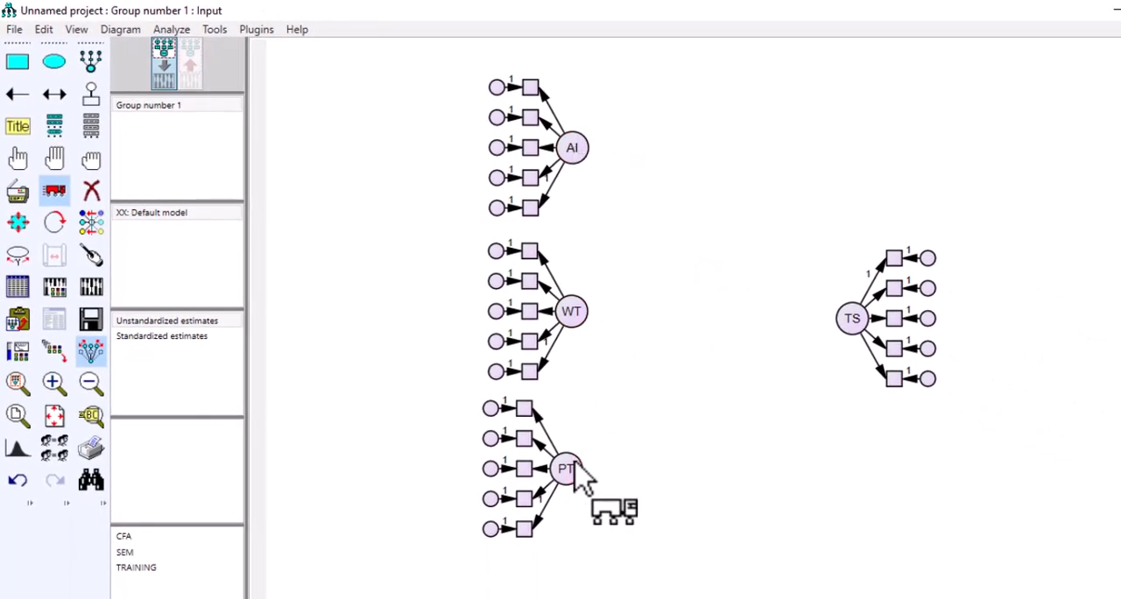
{"action": "left_click_drag", "start_coordinate": [576, 466], "coordinate": [579, 467]}
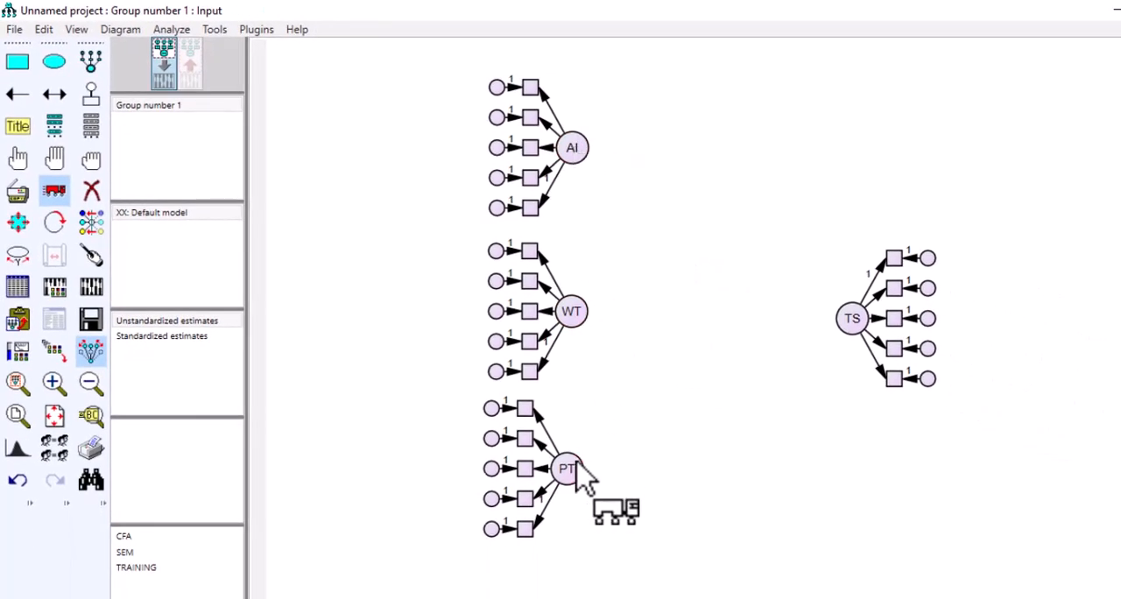
Step: Attach the SPSS file Data.sav from the renew article folder as the data file for Group number 1
{"action": "left_click", "coordinate": [19, 286]}
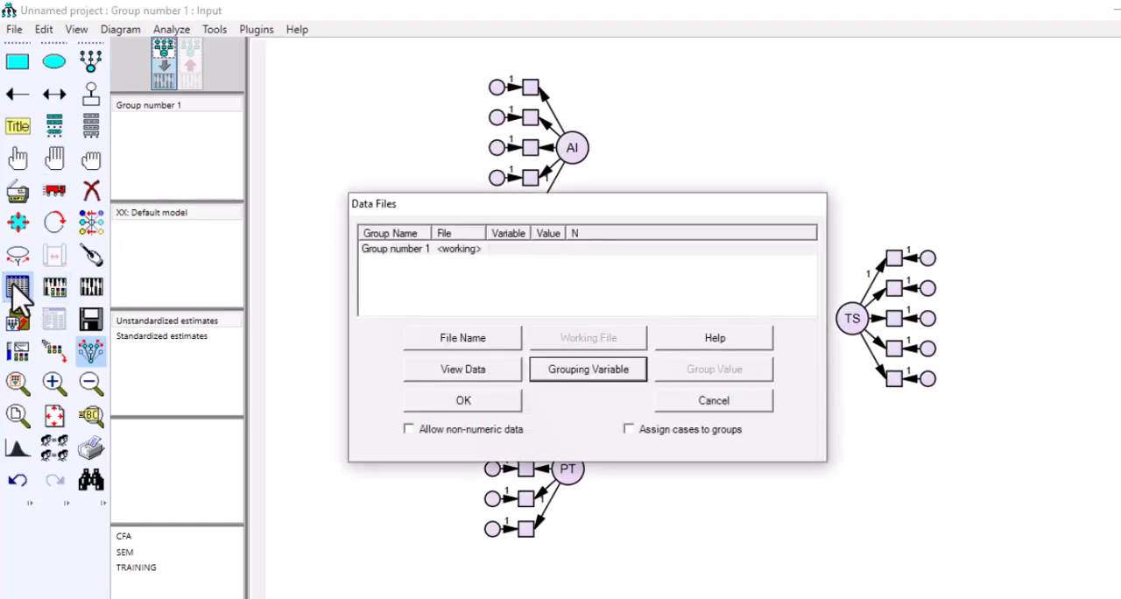
{"action": "left_click", "coordinate": [470, 349]}
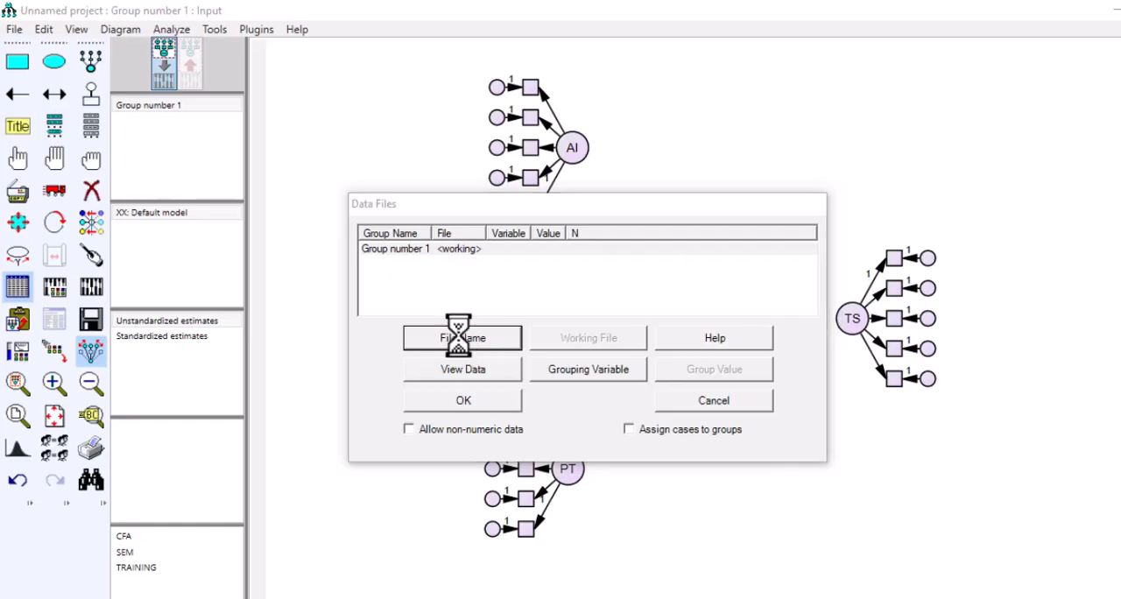
{"action": "left_click_drag", "start_coordinate": [563, 205], "coordinate": [375, 183]}
{"action": "left_click", "coordinate": [451, 289]}
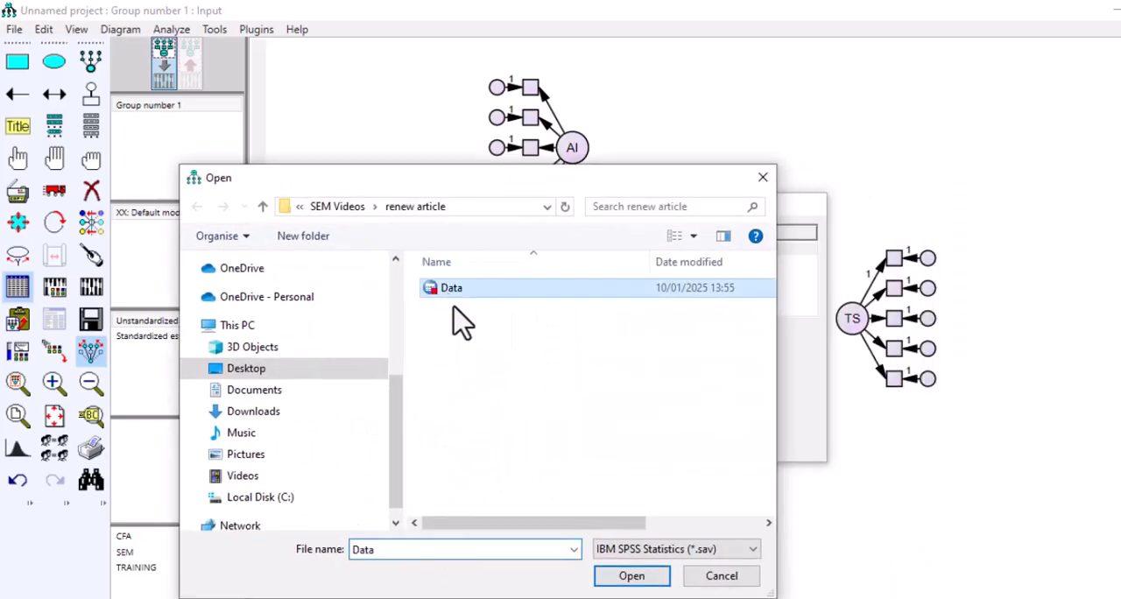
{"action": "left_click", "coordinate": [633, 577]}
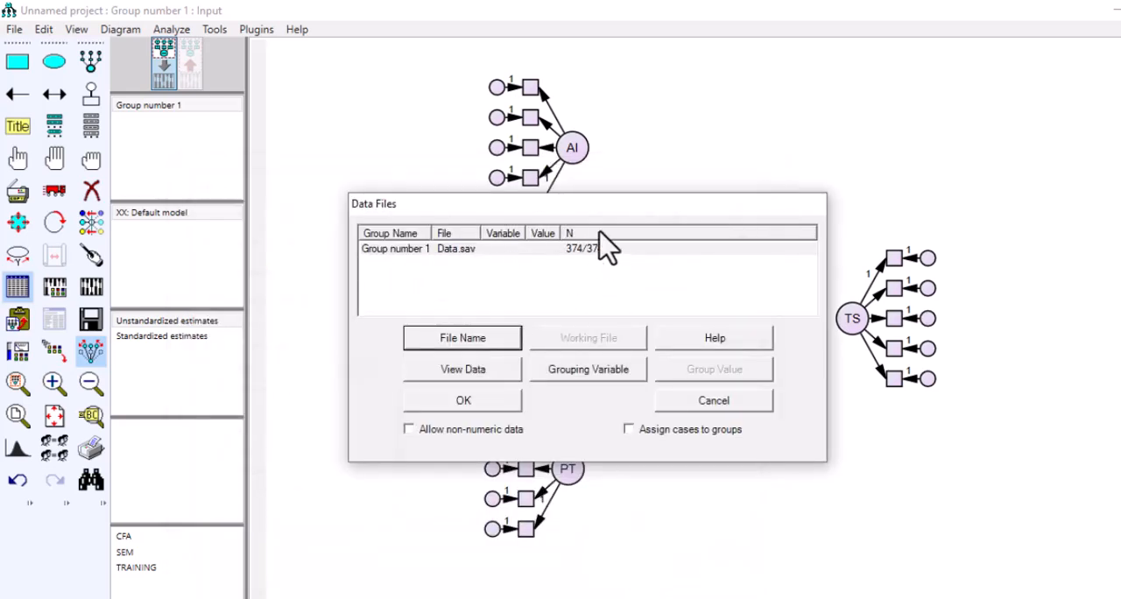
{"action": "left_click", "coordinate": [464, 401]}
Step: List the data set's variables with their labels readable and assign AI1 to AI5 in order to AI's five indicators
{"action": "left_click", "coordinate": [92, 126]}
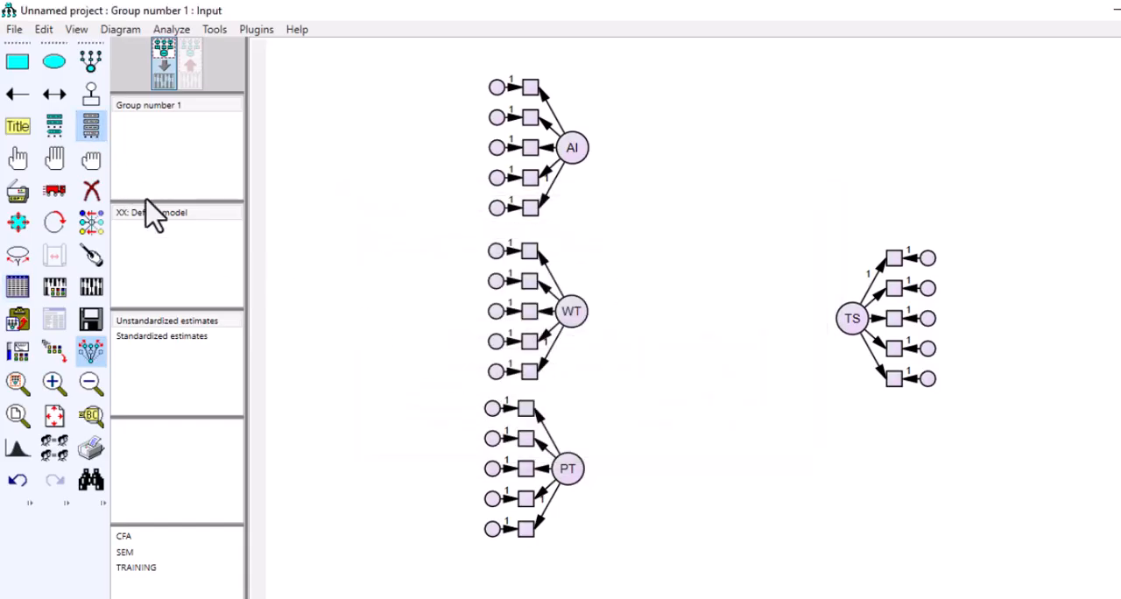
{"action": "left_click_drag", "start_coordinate": [538, 37], "coordinate": [309, 55]}
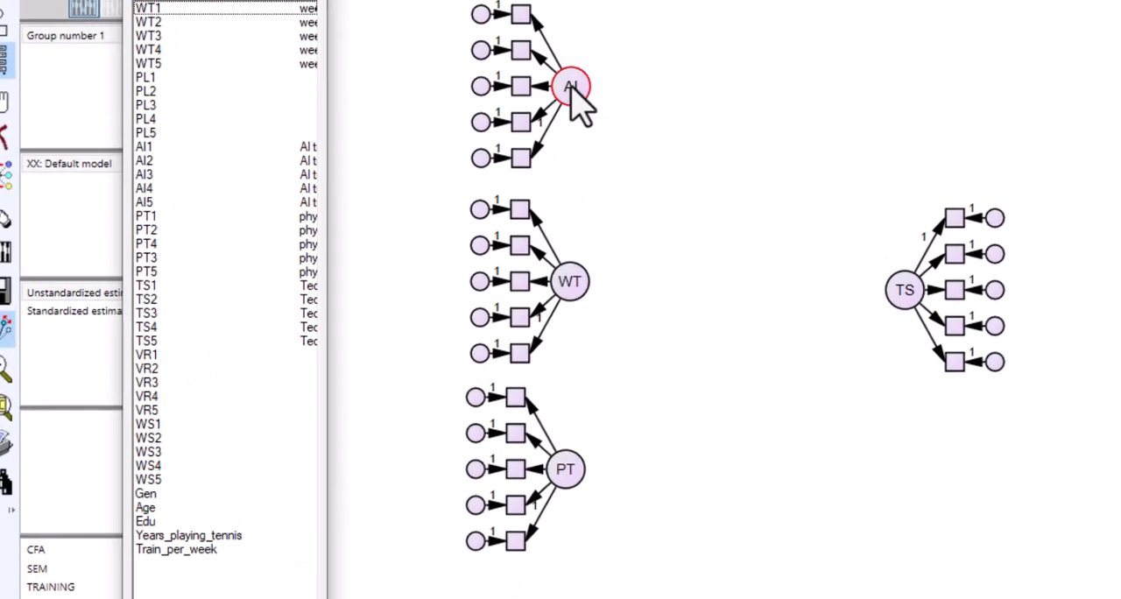
{"action": "left_click_drag", "start_coordinate": [333, 50], "coordinate": [430, 67]}
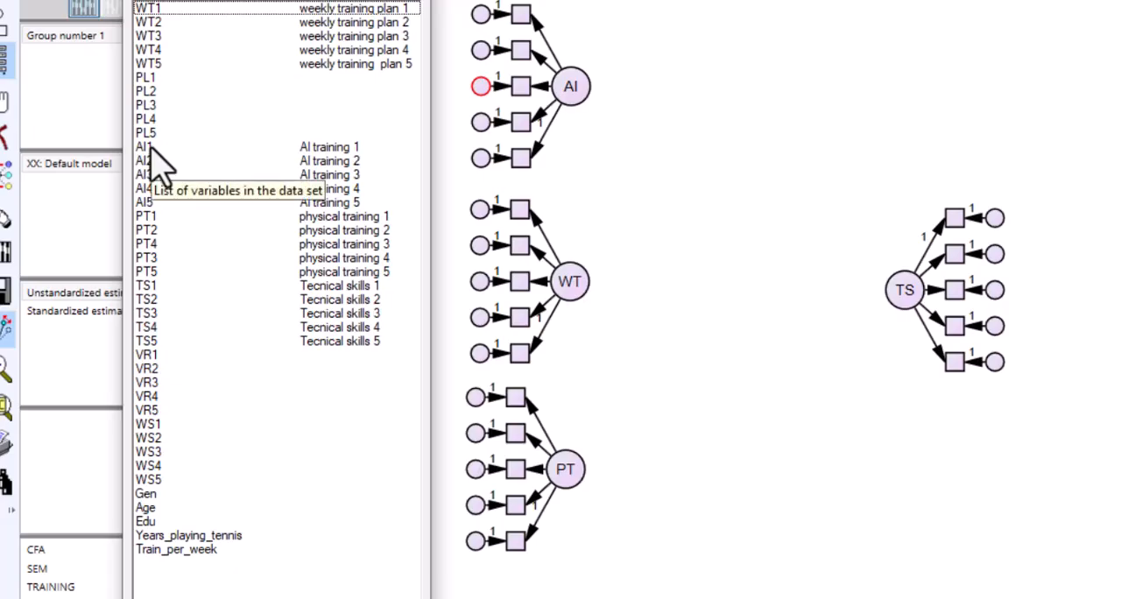
{"action": "left_click_drag", "start_coordinate": [149, 148], "coordinate": [526, 19]}
{"action": "left_click_drag", "start_coordinate": [145, 163], "coordinate": [524, 50]}
{"action": "left_click_drag", "start_coordinate": [151, 175], "coordinate": [522, 87]}
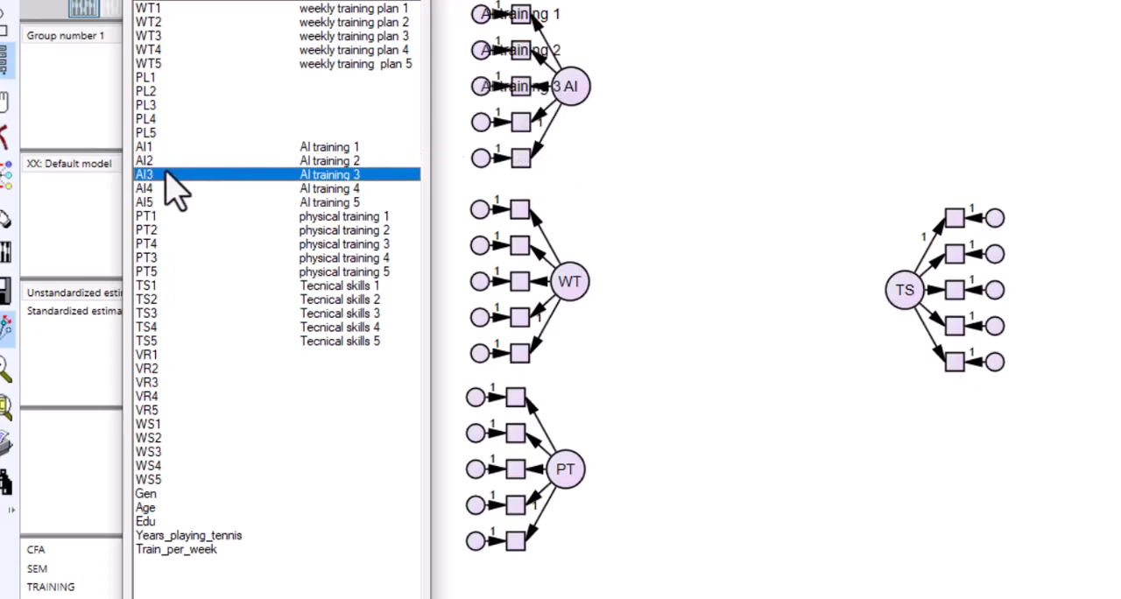
{"action": "left_click_drag", "start_coordinate": [156, 191], "coordinate": [522, 123]}
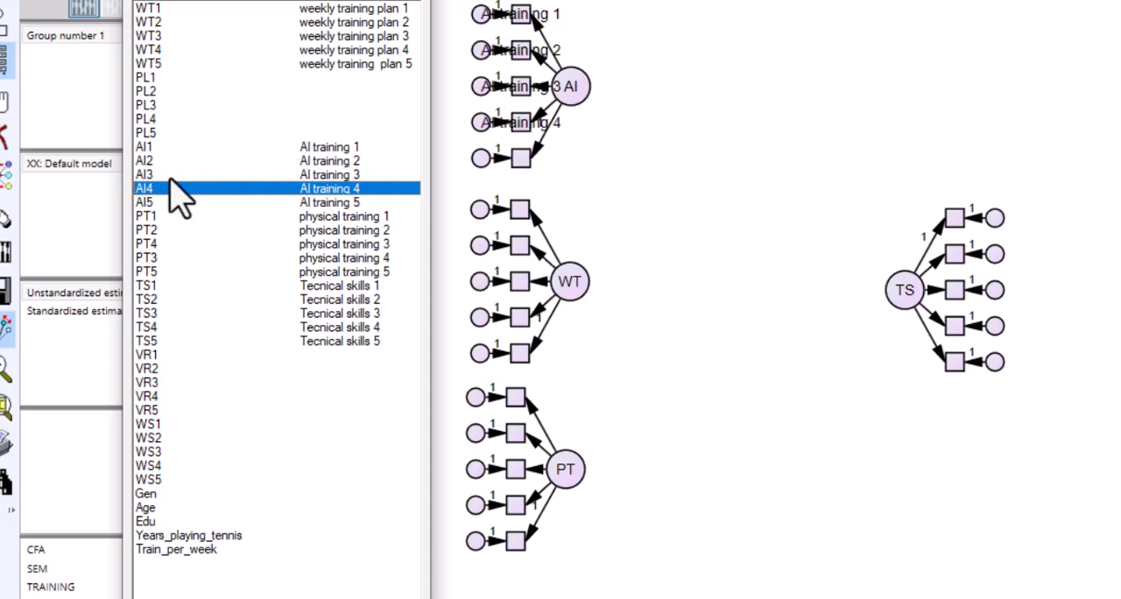
{"action": "left_click_drag", "start_coordinate": [146, 207], "coordinate": [523, 169]}
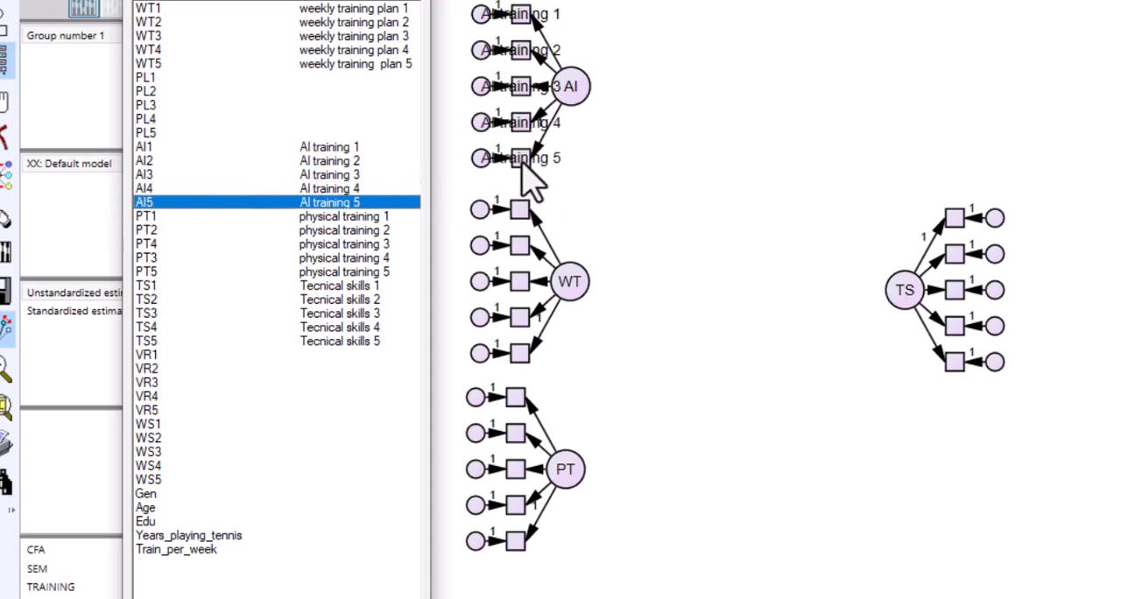
Step: Assign the weekly training plan variables WT1 to WT5 in order to the five indicators of WT
{"action": "left_click_drag", "start_coordinate": [157, 10], "coordinate": [520, 211]}
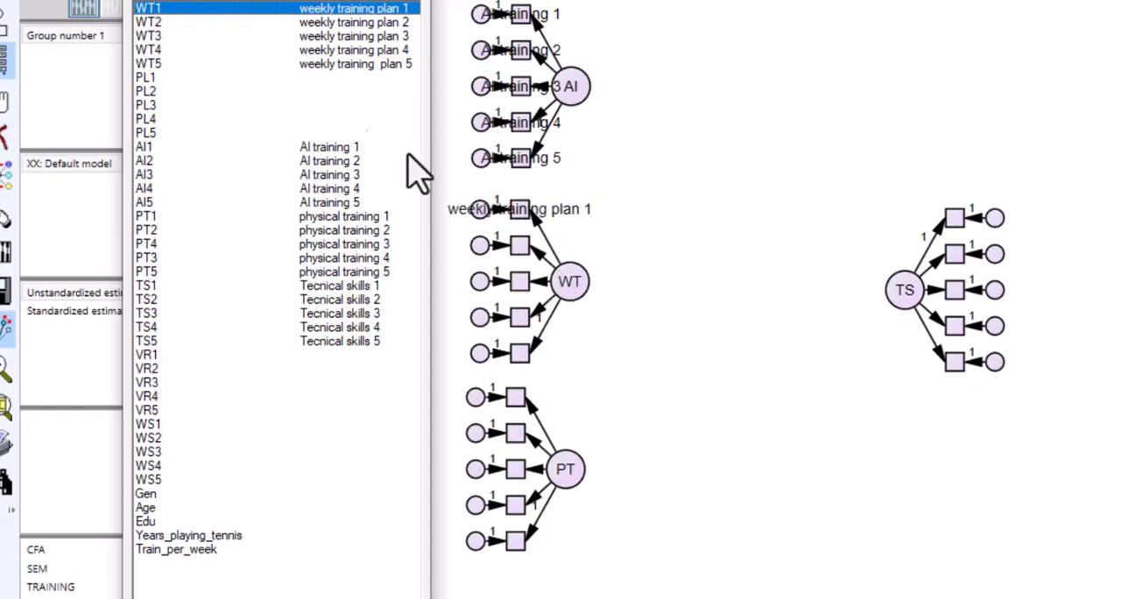
{"action": "left_click_drag", "start_coordinate": [149, 24], "coordinate": [520, 246]}
{"action": "left_click_drag", "start_coordinate": [148, 38], "coordinate": [496, 278]}
{"action": "left_click_drag", "start_coordinate": [149, 53], "coordinate": [520, 318]}
{"action": "left_click_drag", "start_coordinate": [148, 64], "coordinate": [524, 365]}
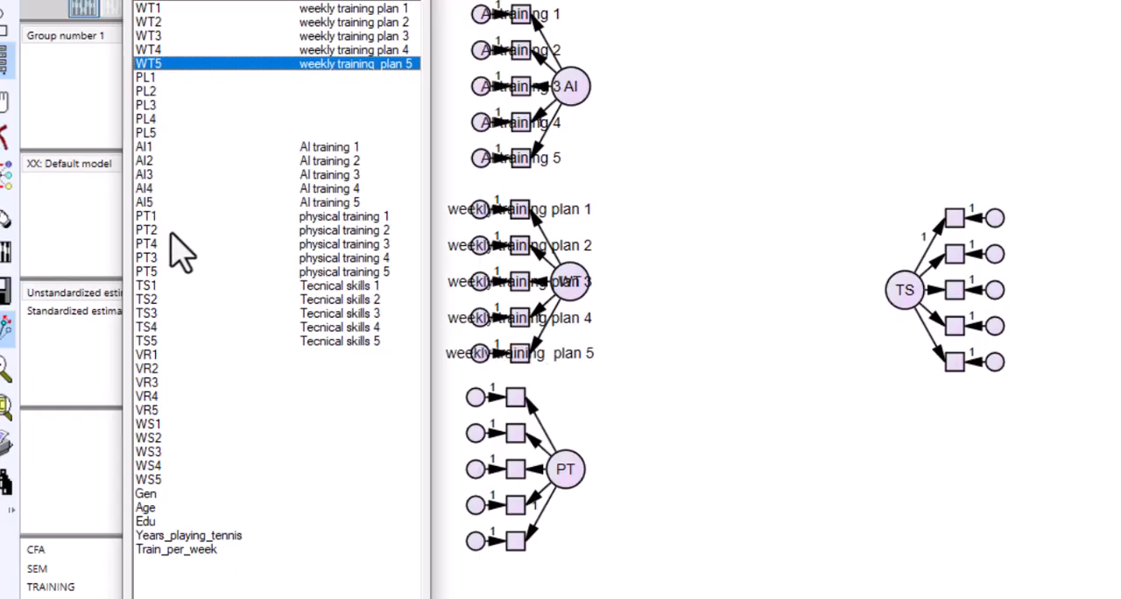
Step: Assign the physical training variables PT1, PT2, PT3, PT4 and PT5 from top to bottom to the five indicators of PT
{"action": "left_click_drag", "start_coordinate": [145, 218], "coordinate": [516, 398]}
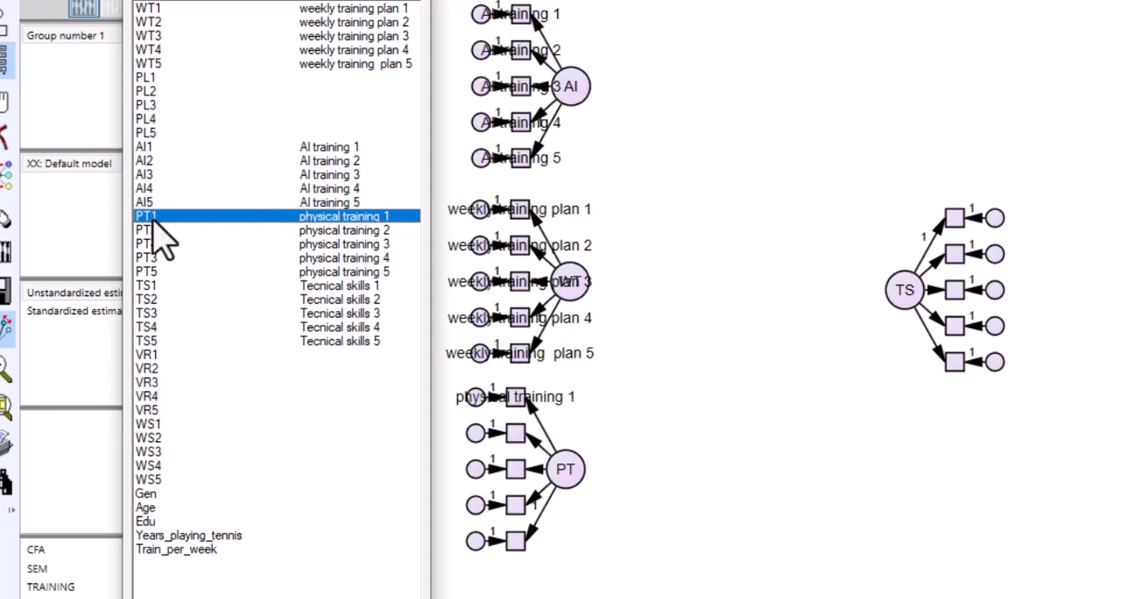
{"action": "left_click_drag", "start_coordinate": [150, 228], "coordinate": [517, 435]}
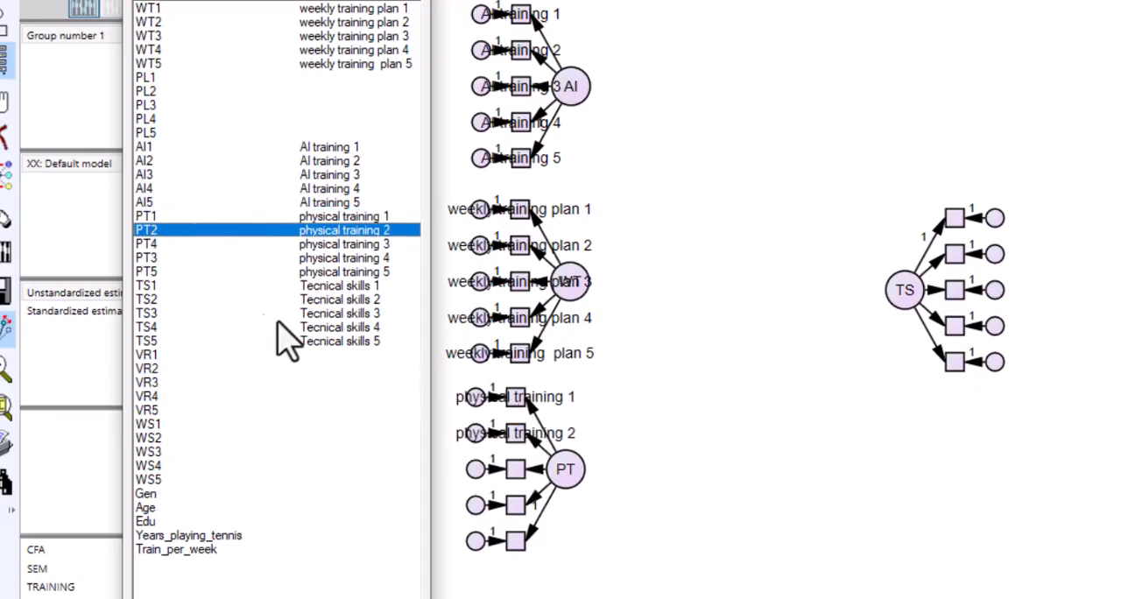
{"action": "left_click_drag", "start_coordinate": [153, 244], "coordinate": [515, 506]}
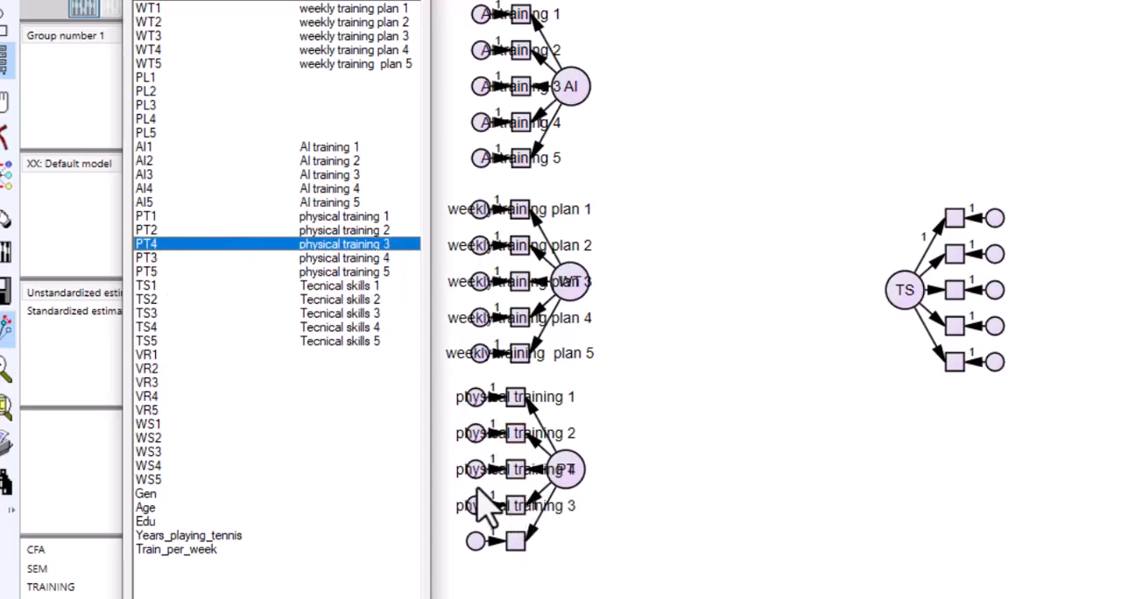
{"action": "left_click_drag", "start_coordinate": [147, 259], "coordinate": [523, 561]}
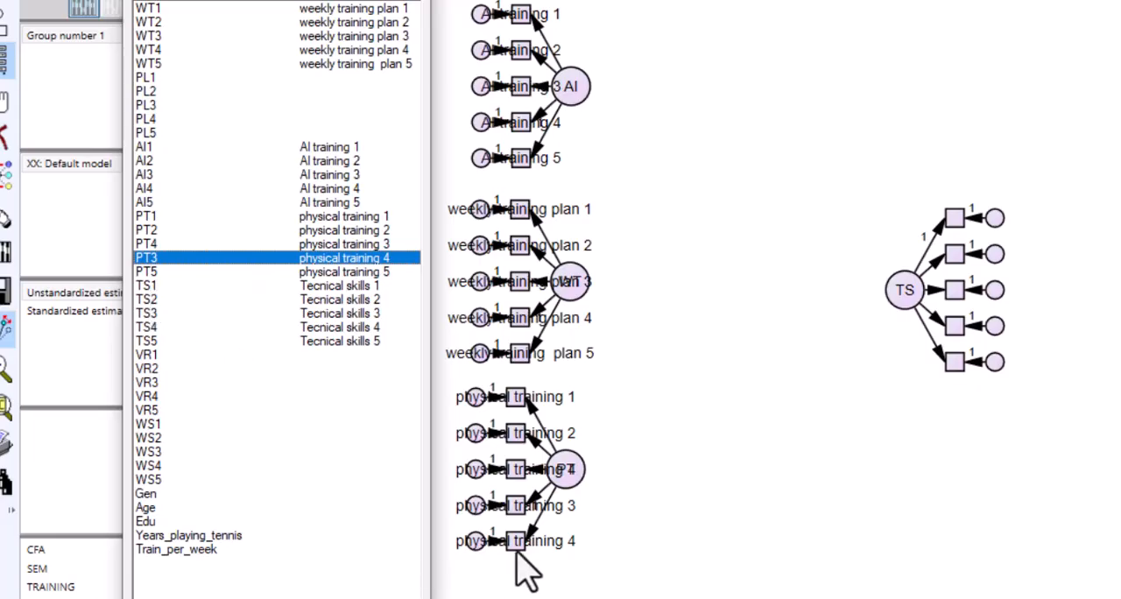
{"action": "left_click_drag", "start_coordinate": [146, 273], "coordinate": [512, 545]}
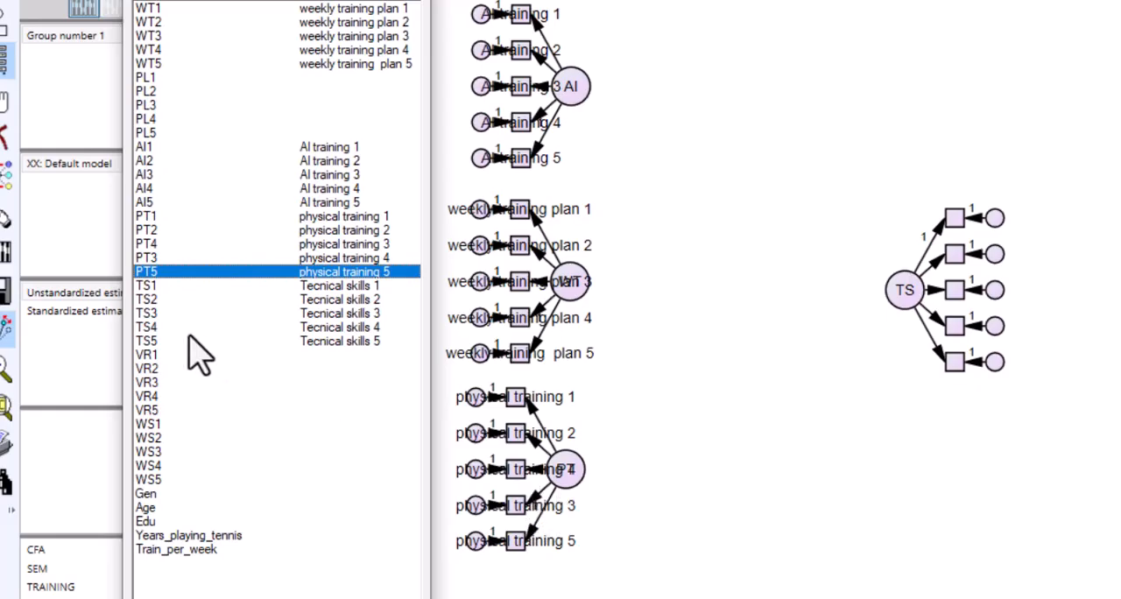
{"action": "left_click_drag", "start_coordinate": [146, 259], "coordinate": [492, 471]}
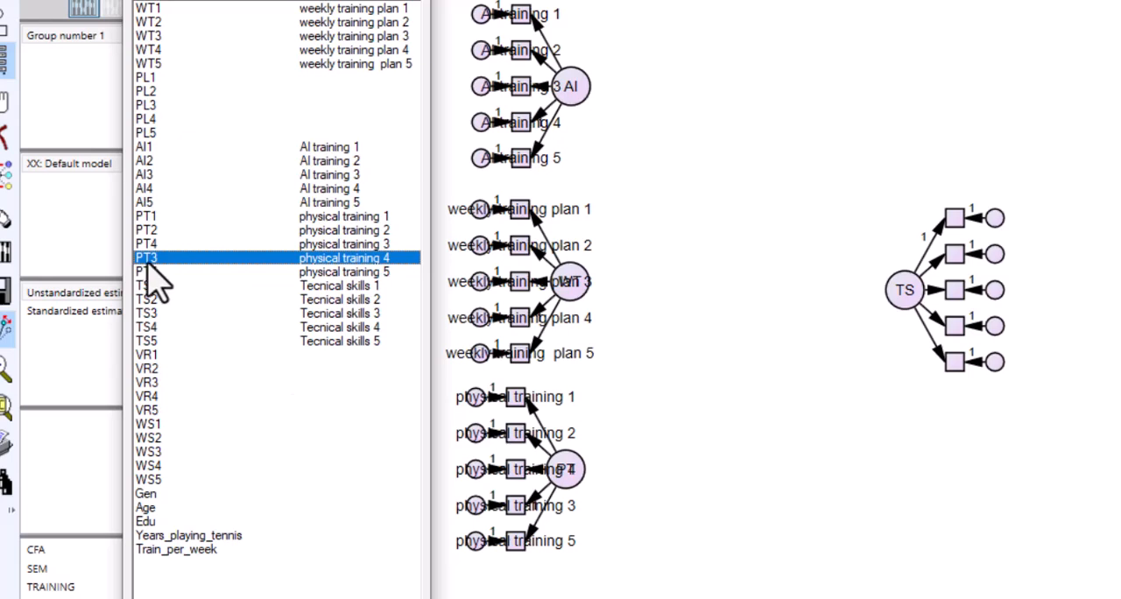
{"action": "left_click_drag", "start_coordinate": [158, 245], "coordinate": [525, 533]}
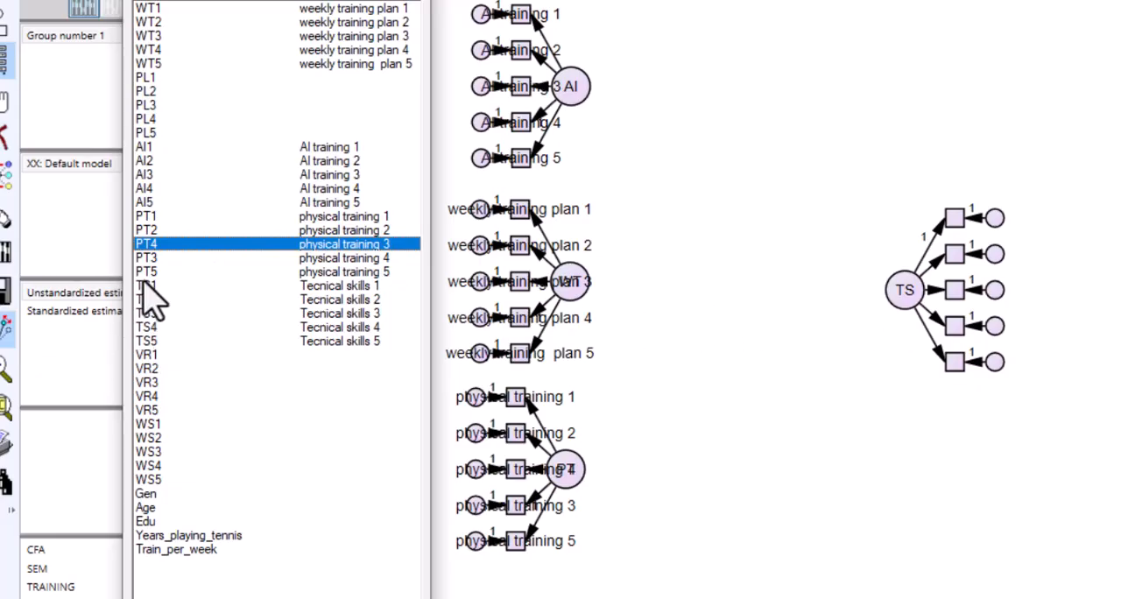
Step: Assign the technical skills variables TS1 to TS5 in order to the five indicators of TS and close the variable list
{"action": "left_click_drag", "start_coordinate": [146, 287], "coordinate": [955, 219]}
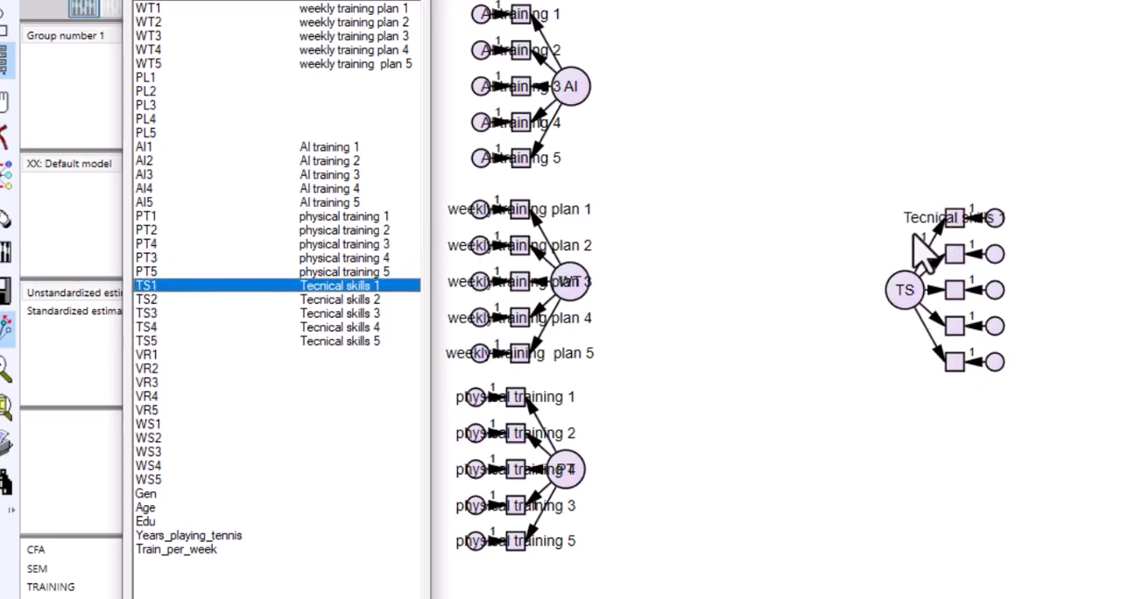
{"action": "left_click", "coordinate": [149, 300]}
{"action": "left_click_drag", "start_coordinate": [159, 313], "coordinate": [955, 254]}
{"action": "left_click_drag", "start_coordinate": [160, 314], "coordinate": [953, 289]}
{"action": "left_click_drag", "start_coordinate": [144, 331], "coordinate": [955, 326]}
{"action": "left_click_drag", "start_coordinate": [145, 341], "coordinate": [956, 370]}
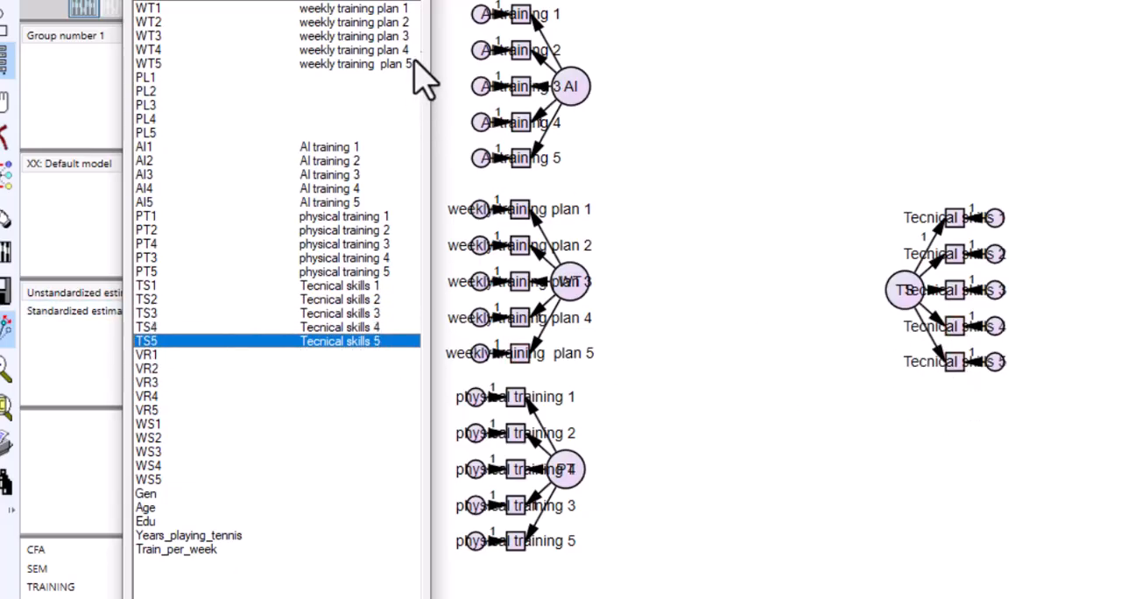
{"action": "left_click", "coordinate": [415, 2]}
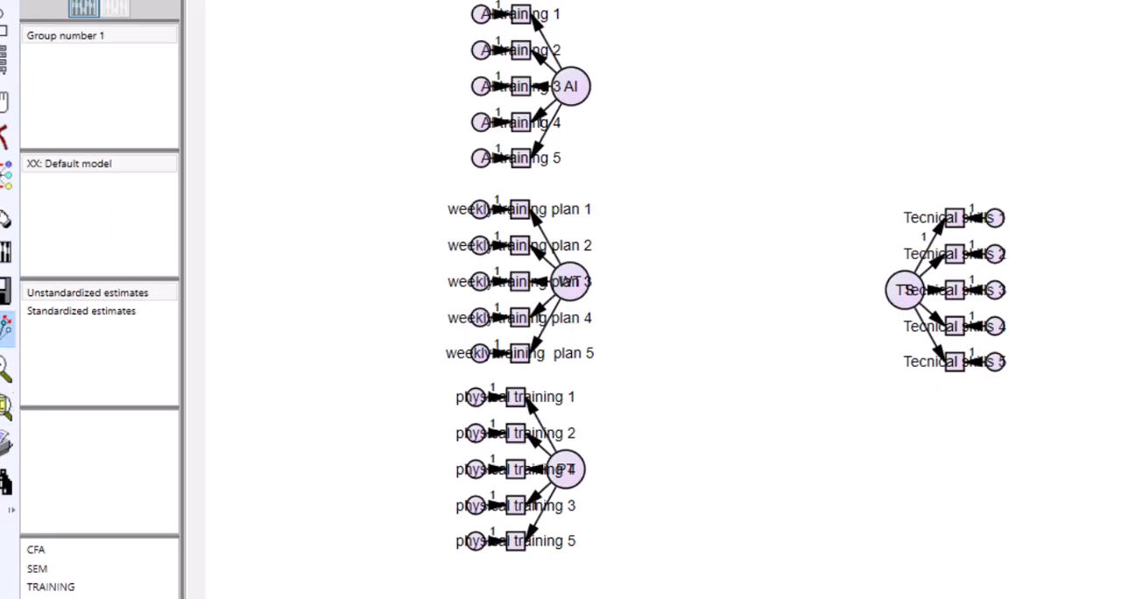
Step: Move the error circles of PT, WT, AI and TS outward, away from their indicator boxes
{"action": "left_click_drag", "start_coordinate": [471, 544], "coordinate": [420, 544]}
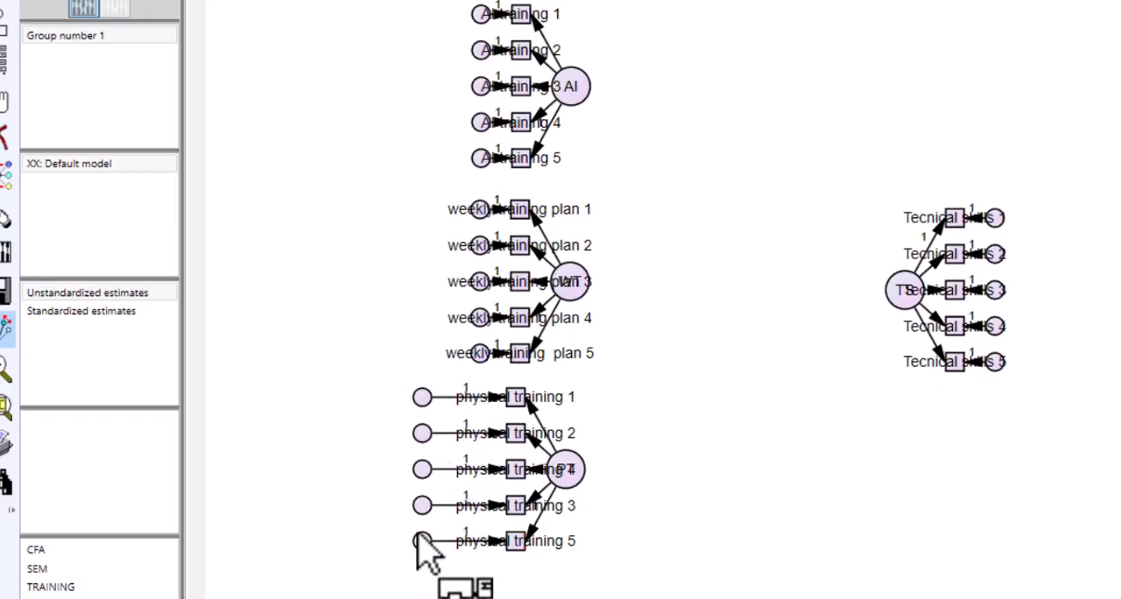
{"action": "left_click_drag", "start_coordinate": [479, 353], "coordinate": [427, 355]}
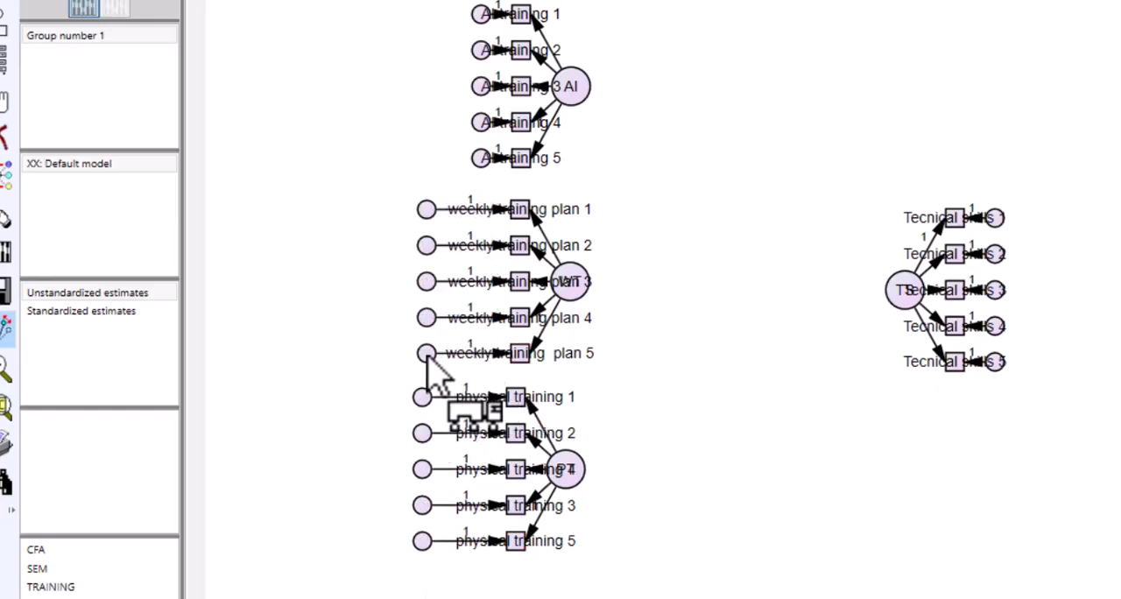
{"action": "left_click_drag", "start_coordinate": [480, 157], "coordinate": [436, 156]}
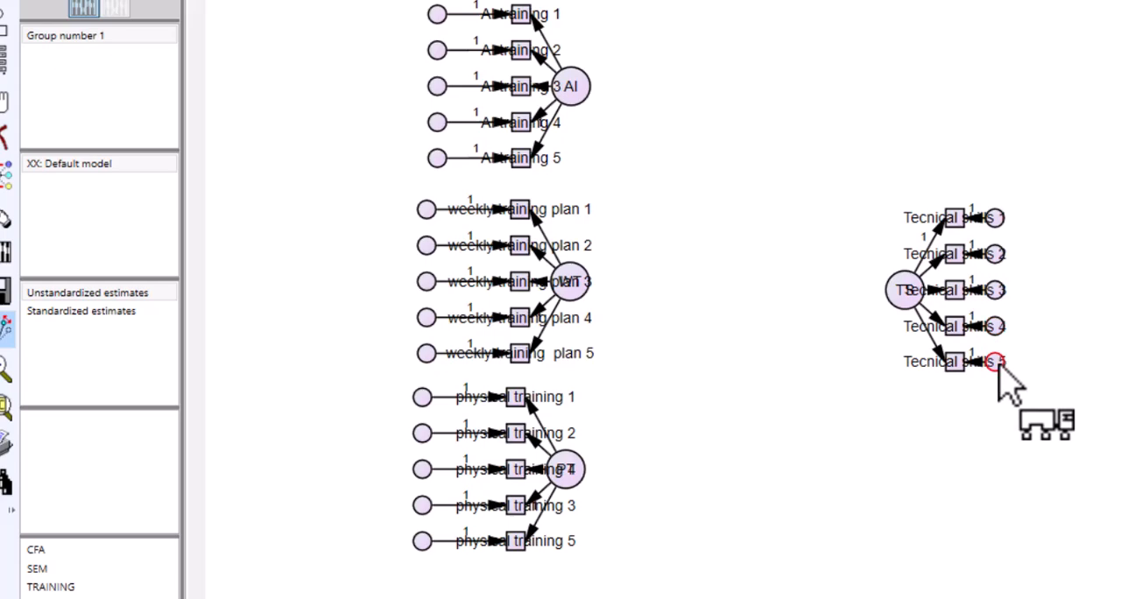
{"action": "left_click_drag", "start_coordinate": [996, 362], "coordinate": [1054, 364]}
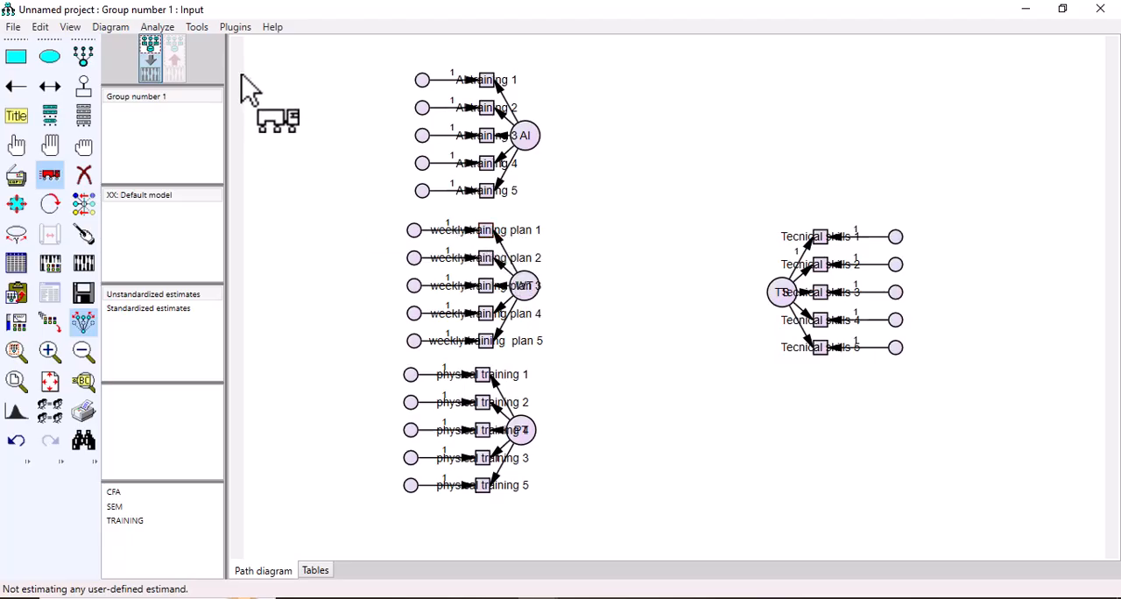
Step: Resize the observed variables to fit their labels and move the WT, PT, AI and TS circles clear of the enlarged boxes
{"action": "left_click", "coordinate": [234, 28]}
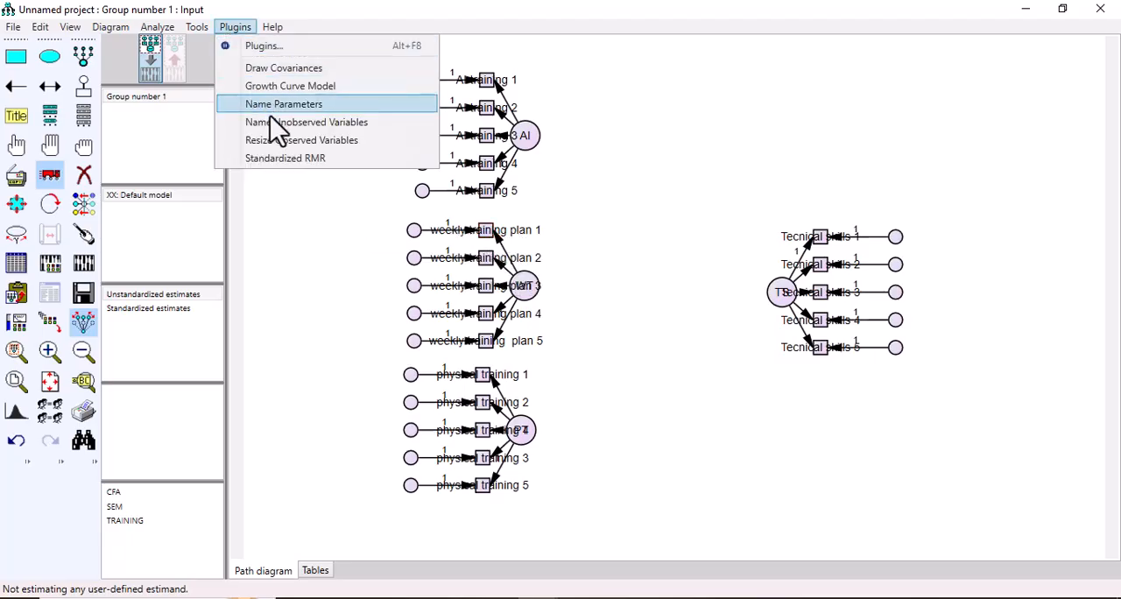
{"action": "left_click", "coordinate": [312, 143]}
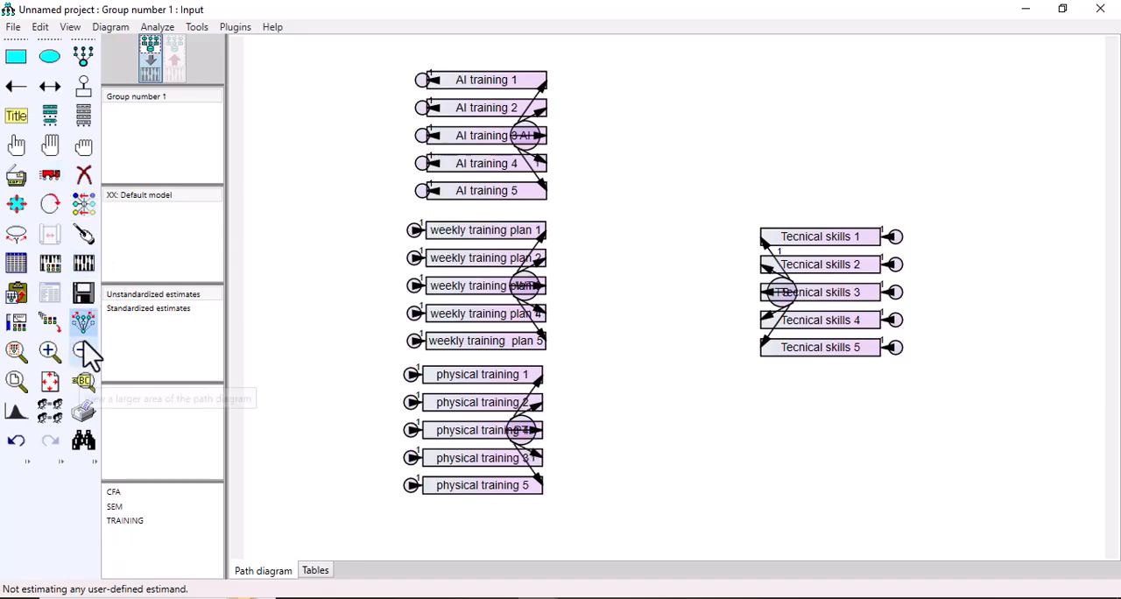
{"action": "left_click", "coordinate": [50, 175]}
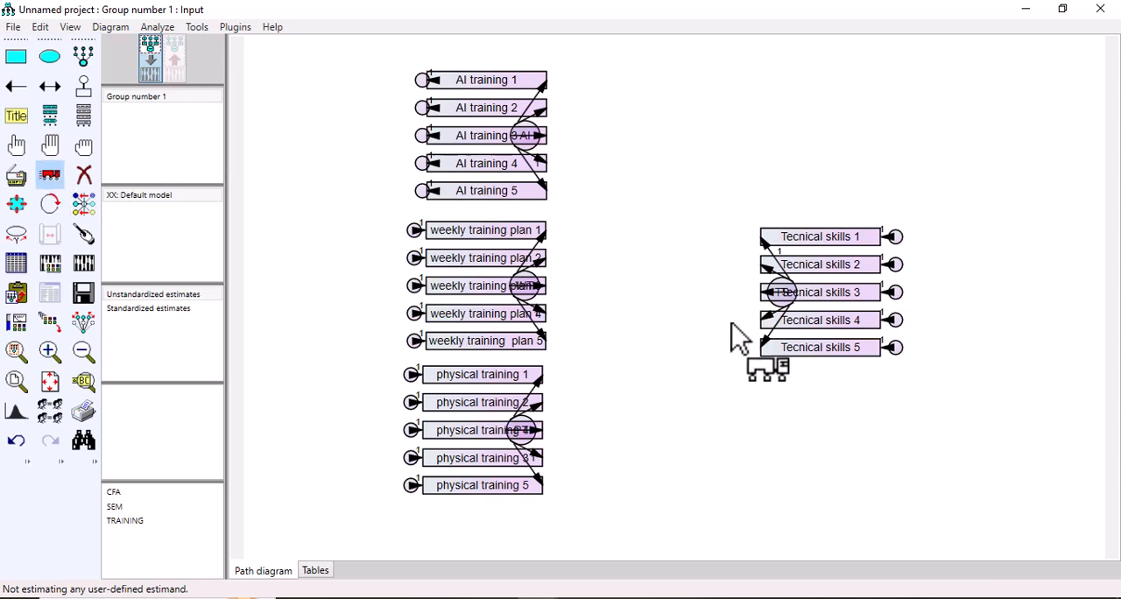
{"action": "left_click_drag", "start_coordinate": [526, 282], "coordinate": [622, 275]}
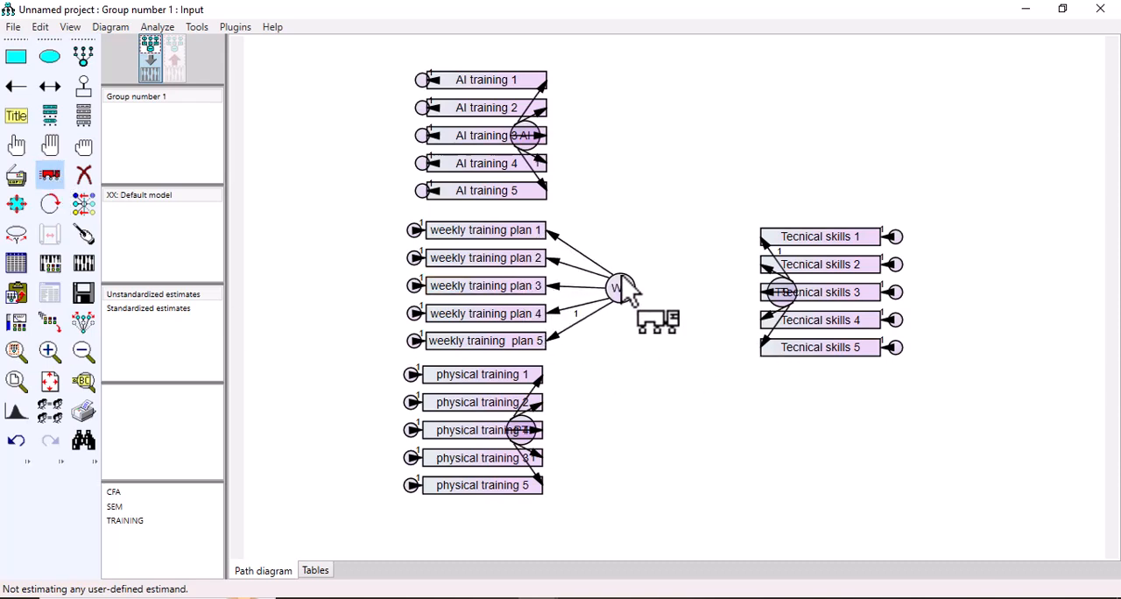
{"action": "left_click_drag", "start_coordinate": [529, 422], "coordinate": [648, 422]}
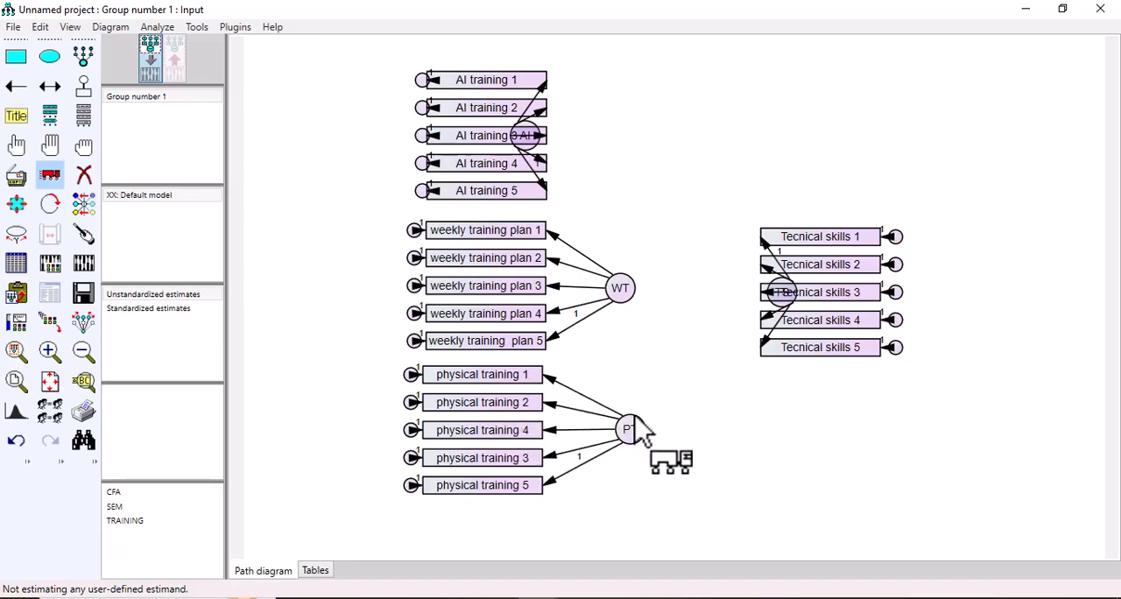
{"action": "left_click_drag", "start_coordinate": [524, 122], "coordinate": [632, 128]}
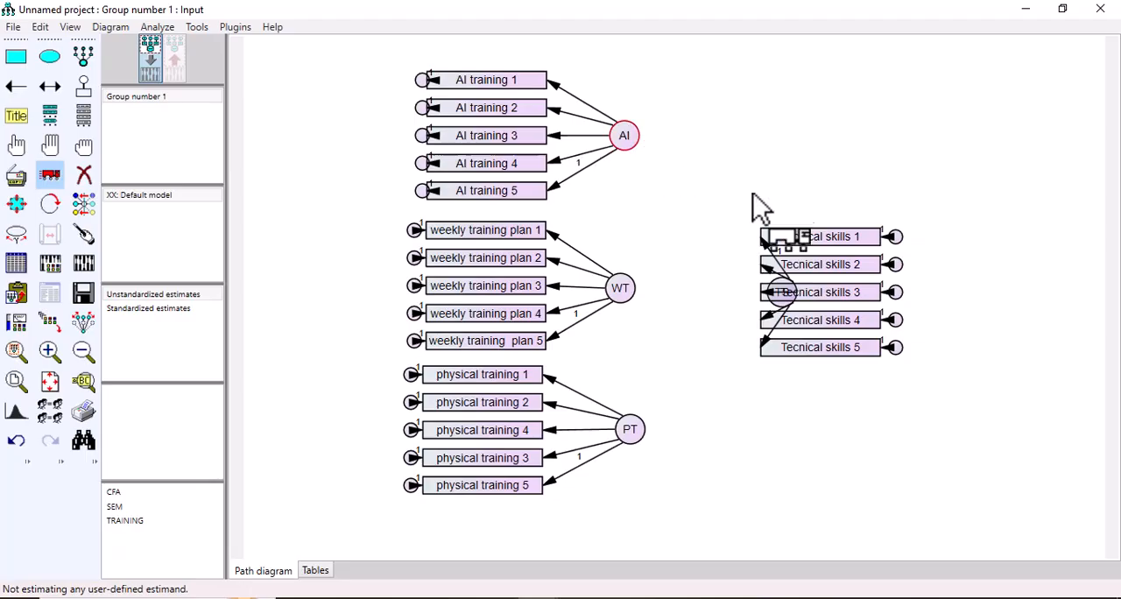
{"action": "left_click_drag", "start_coordinate": [786, 287], "coordinate": [693, 284]}
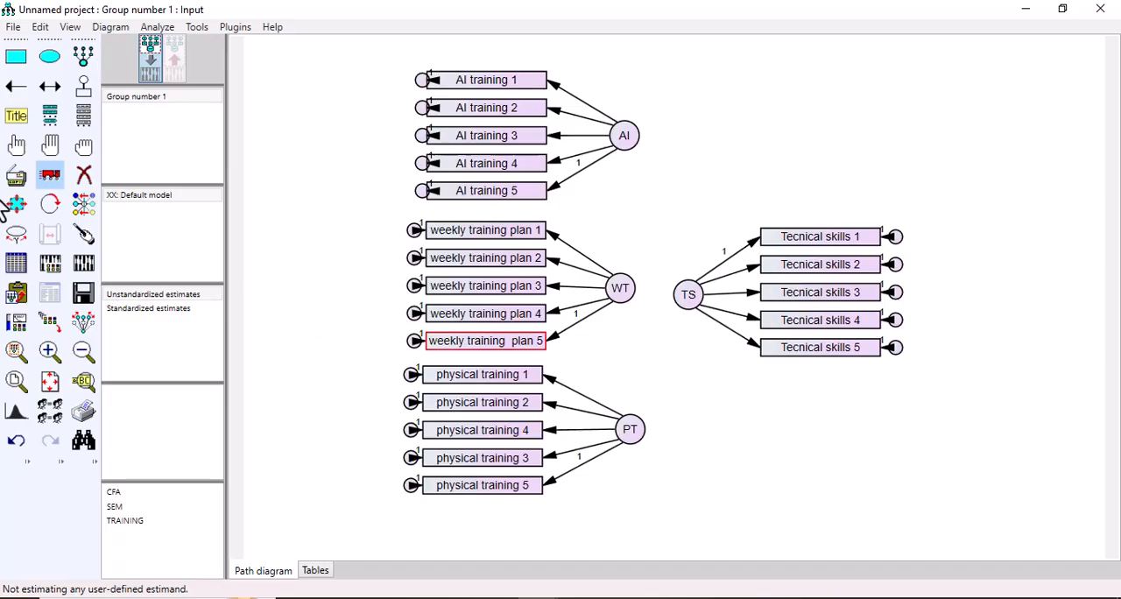
Step: Space the error circles of all four constructs farther out so their arrows to the resized boxes show clearly
{"action": "left_click", "coordinate": [79, 323]}
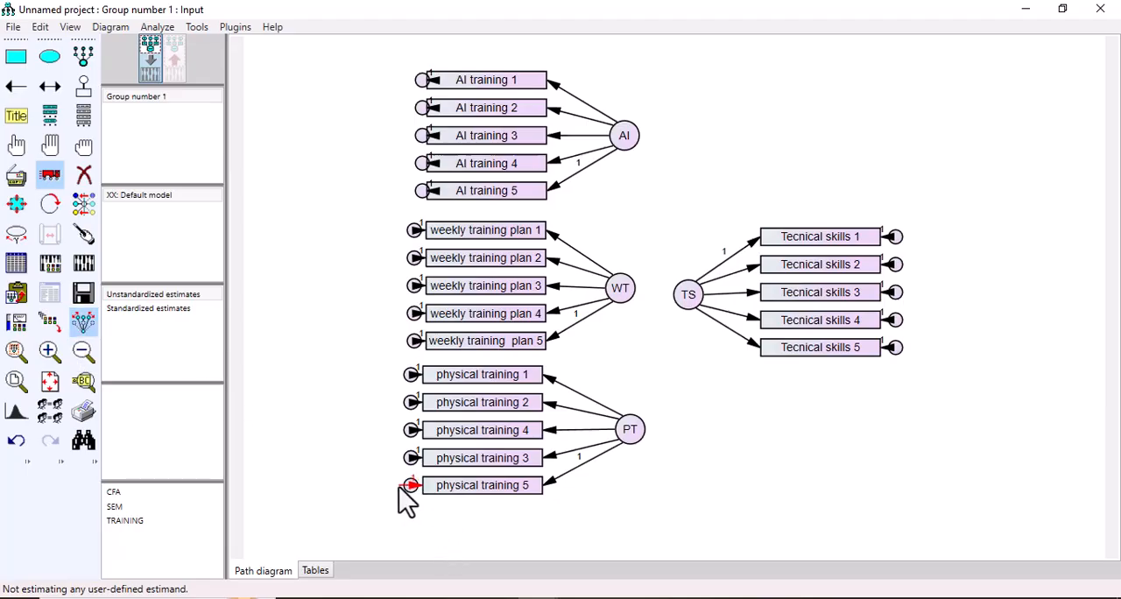
{"action": "left_click_drag", "start_coordinate": [399, 486], "coordinate": [369, 488]}
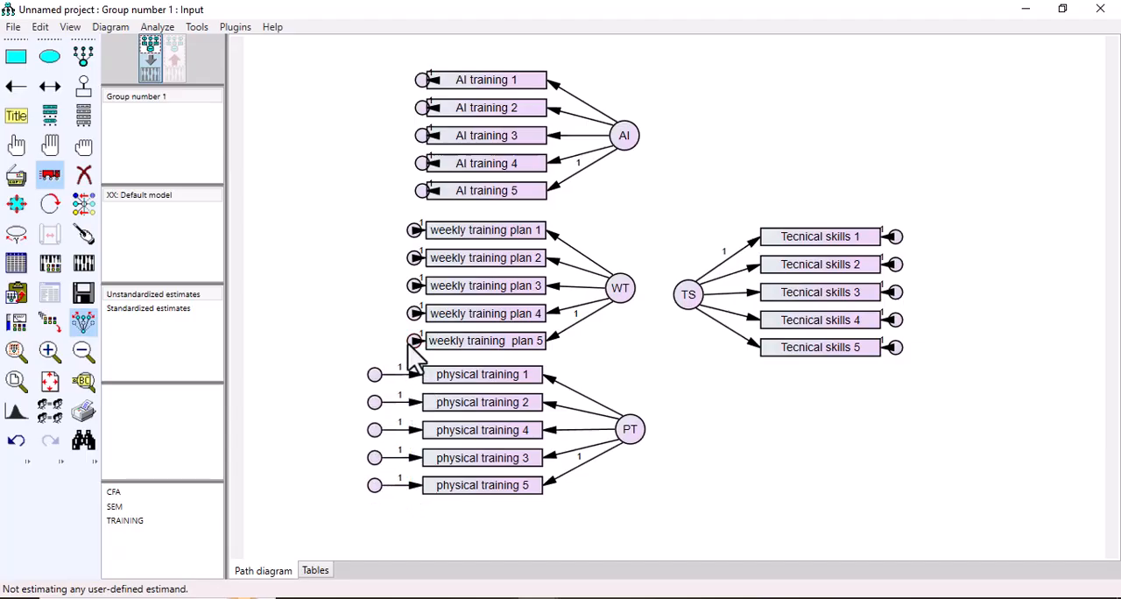
{"action": "left_click_drag", "start_coordinate": [409, 342], "coordinate": [378, 344]}
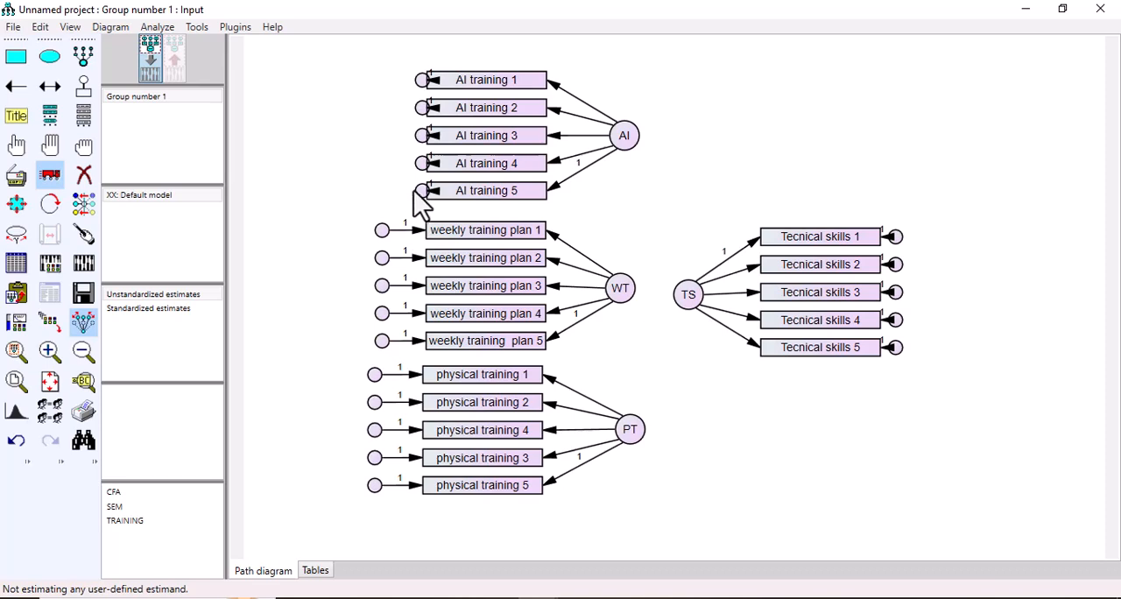
{"action": "left_click_drag", "start_coordinate": [417, 194], "coordinate": [378, 193]}
{"action": "left_click_drag", "start_coordinate": [380, 231], "coordinate": [371, 229]}
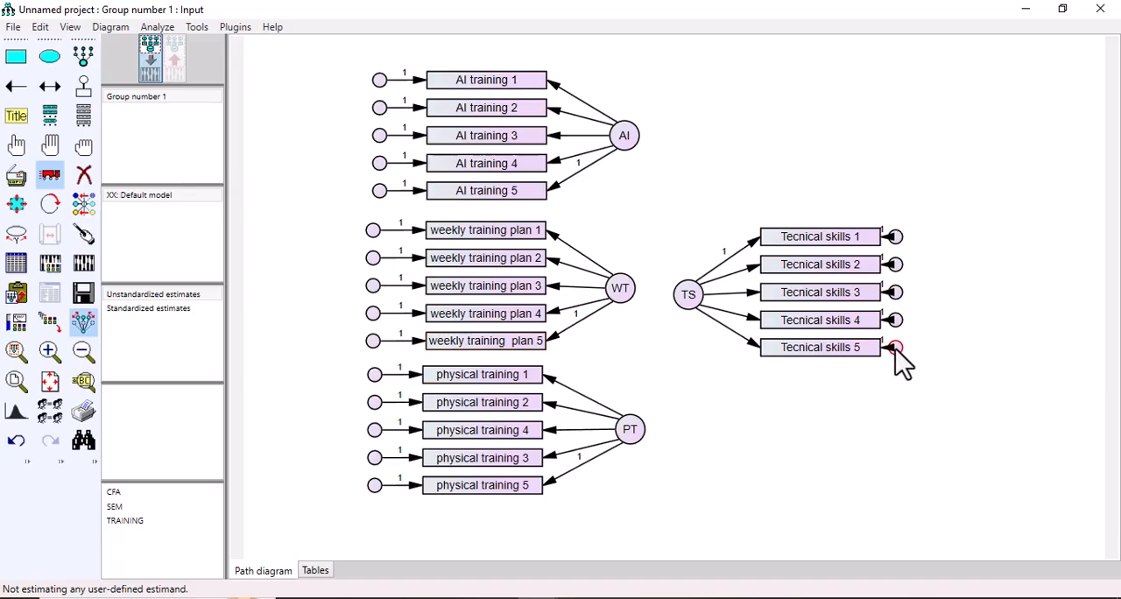
{"action": "left_click_drag", "start_coordinate": [896, 348], "coordinate": [950, 348]}
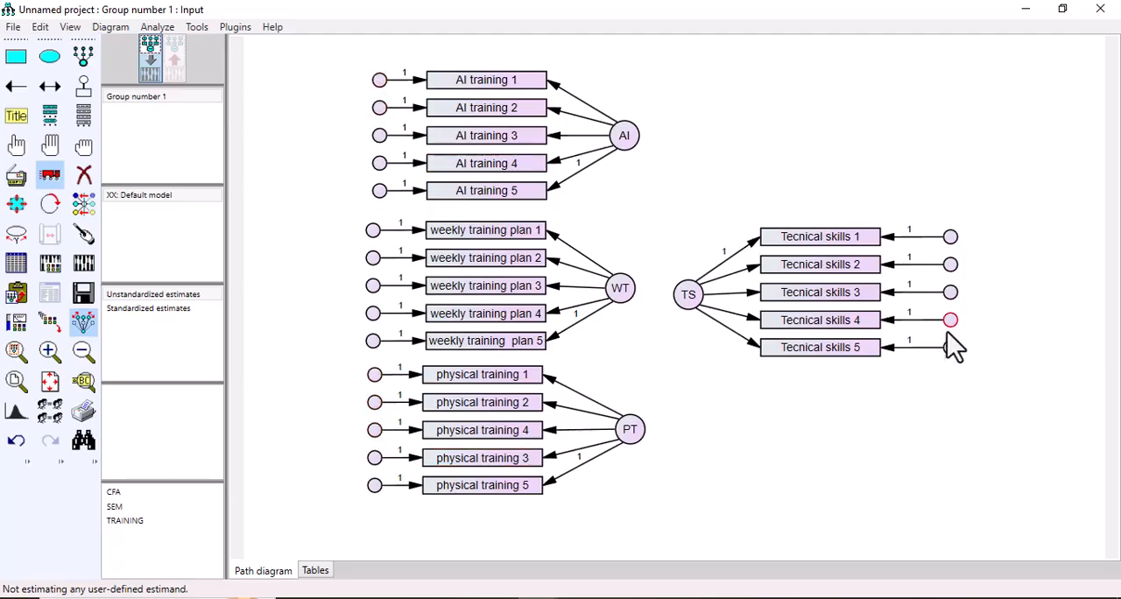
Step: Name the unobserved variables automatically and widen the error circles of all four constructs into ellipses that fit their names
{"action": "left_click", "coordinate": [235, 27]}
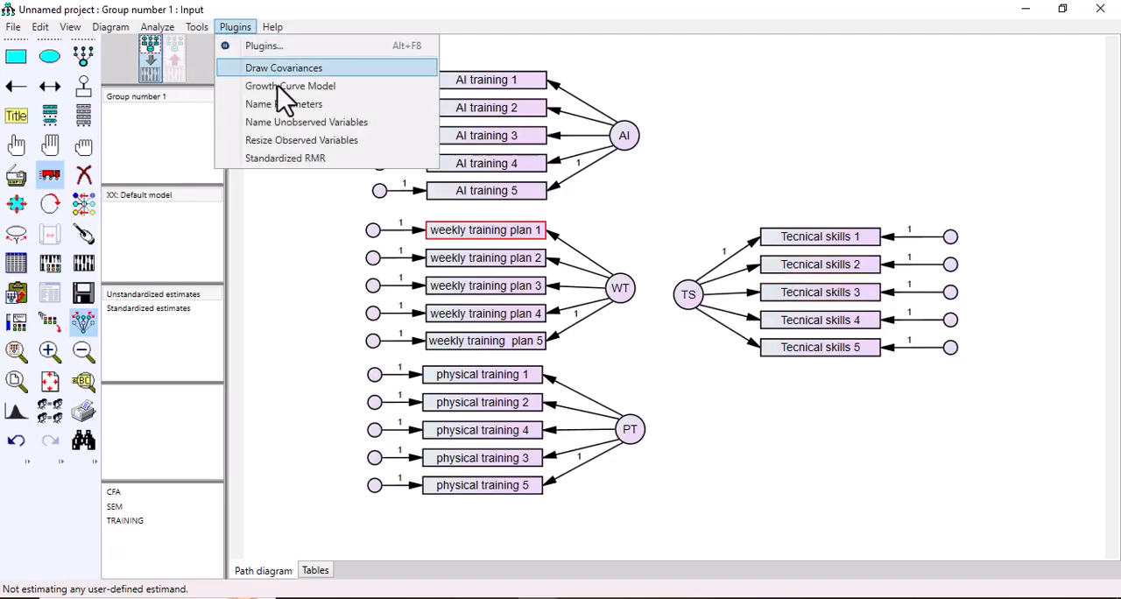
{"action": "left_click", "coordinate": [322, 125]}
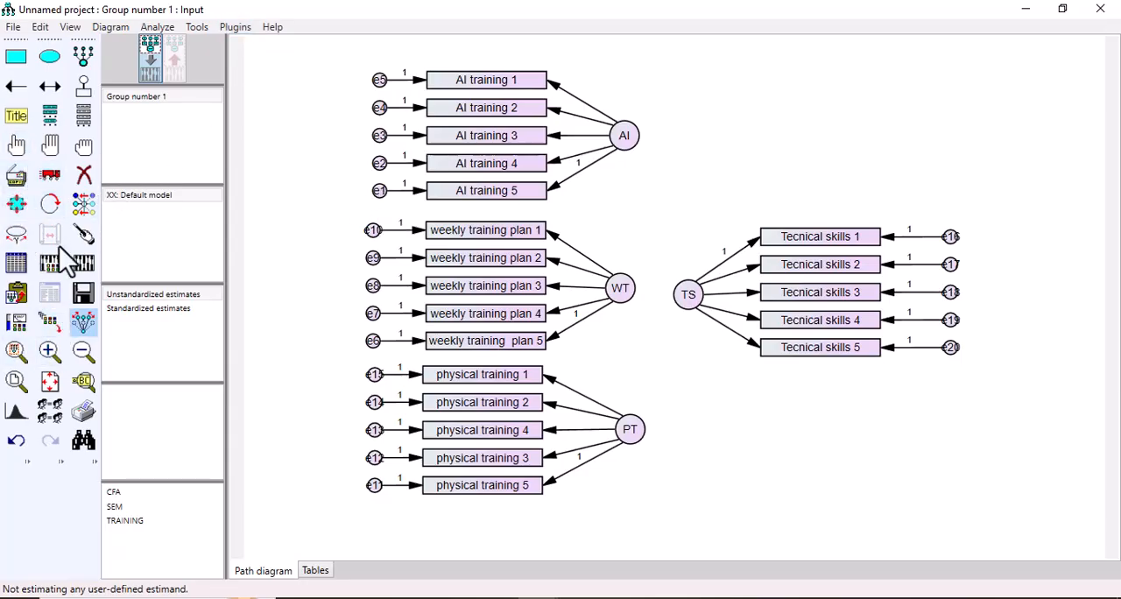
{"action": "left_click", "coordinate": [20, 209]}
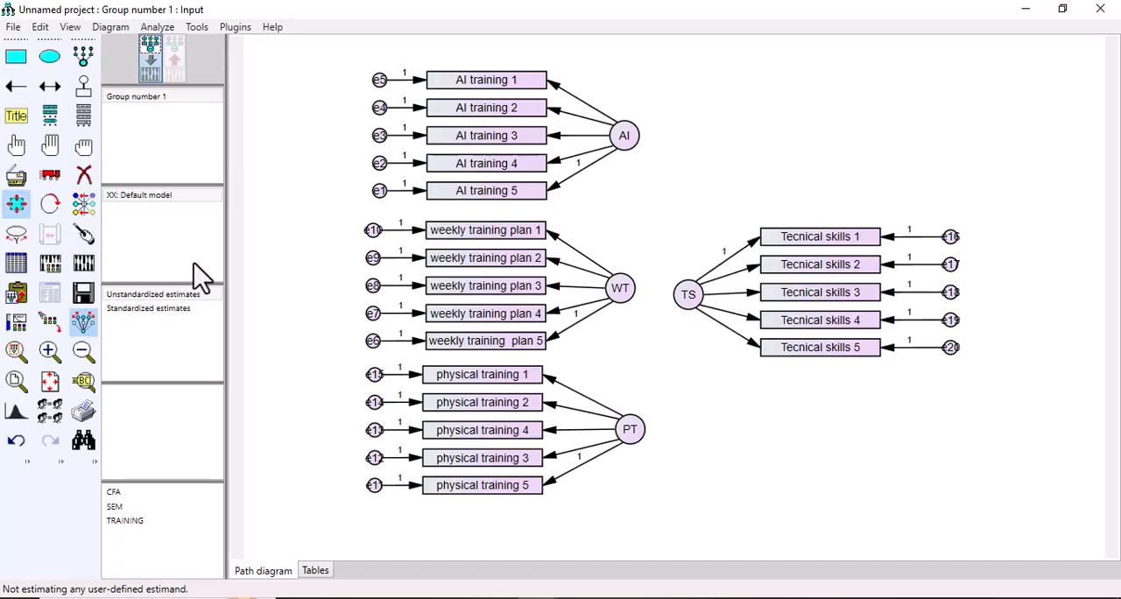
{"action": "left_click_drag", "start_coordinate": [372, 489], "coordinate": [369, 487]}
{"action": "left_click_drag", "start_coordinate": [374, 342], "coordinate": [358, 351]}
{"action": "left_click_drag", "start_coordinate": [378, 190], "coordinate": [362, 205]}
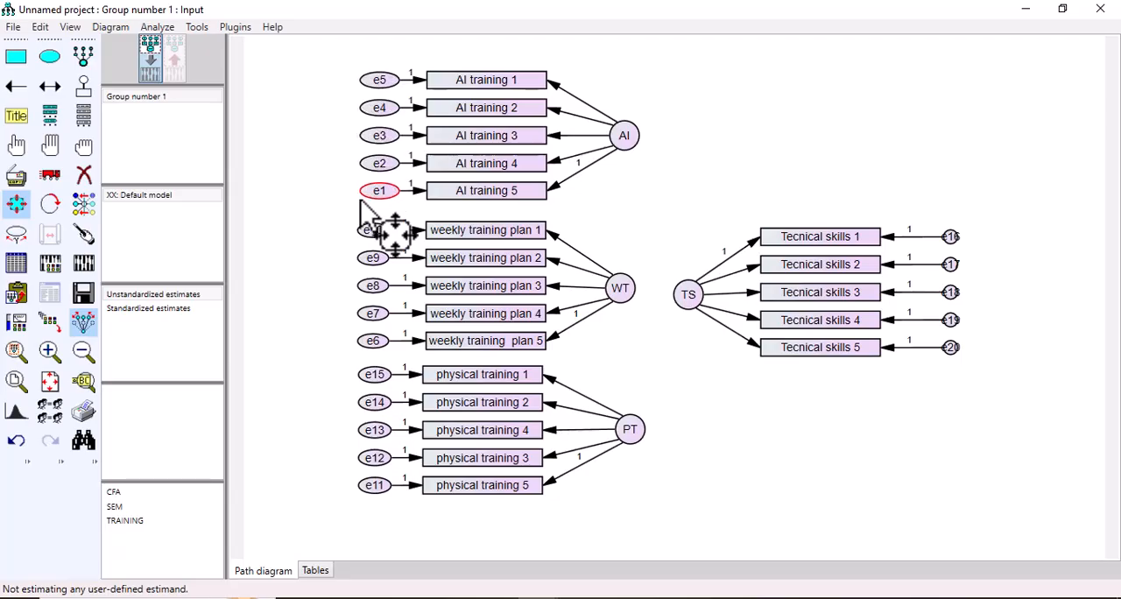
{"action": "mouse_move", "coordinate": [953, 359]}
{"action": "left_mouse_down"}
{"action": "mouse_move", "coordinate": [960, 351]}
{"action": "mouse_move", "coordinate": [970, 361]}
{"action": "left_mouse_up"}
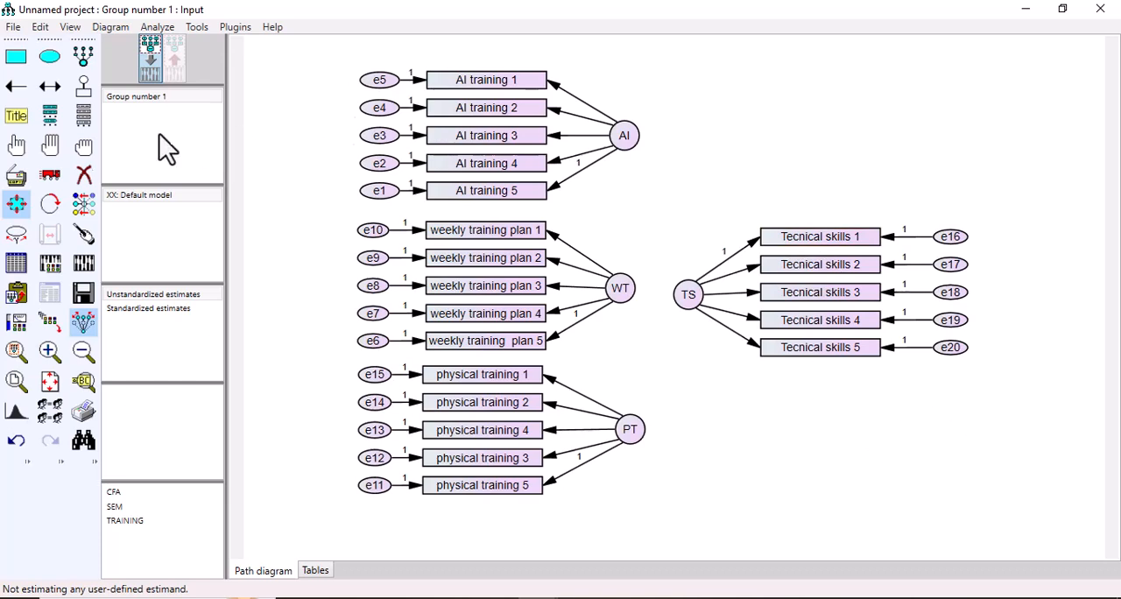
Step: Move the whole TS construct farther from the three predictors, and check the layout against the finished Training project
{"action": "left_click", "coordinate": [44, 176]}
{"action": "left_click_drag", "start_coordinate": [681, 297], "coordinate": [770, 296]}
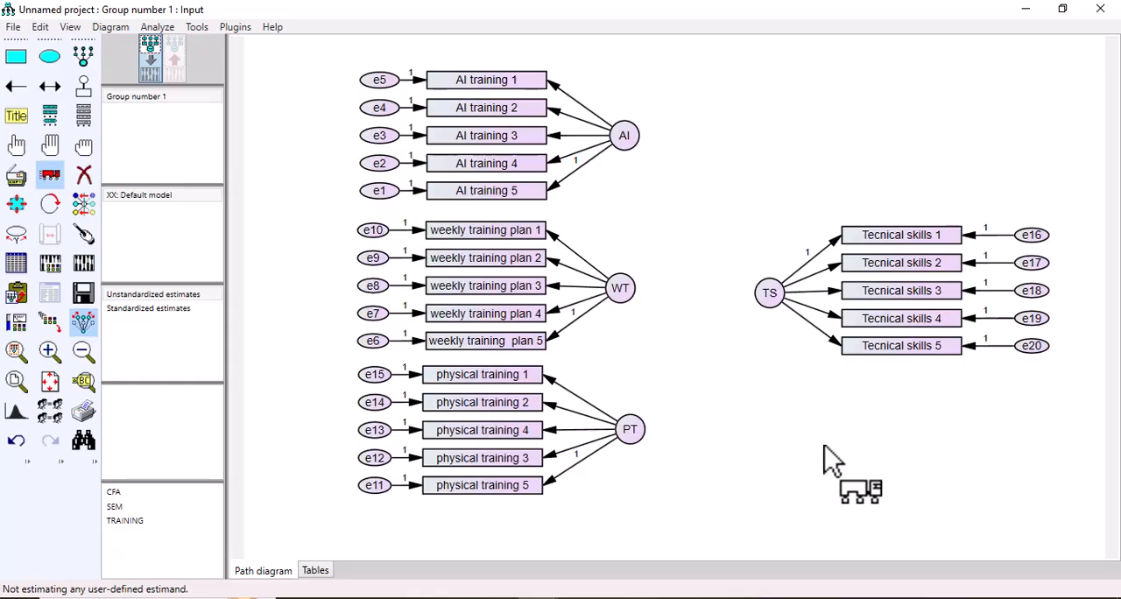
{"action": "mouse_move", "coordinate": [544, 596]}
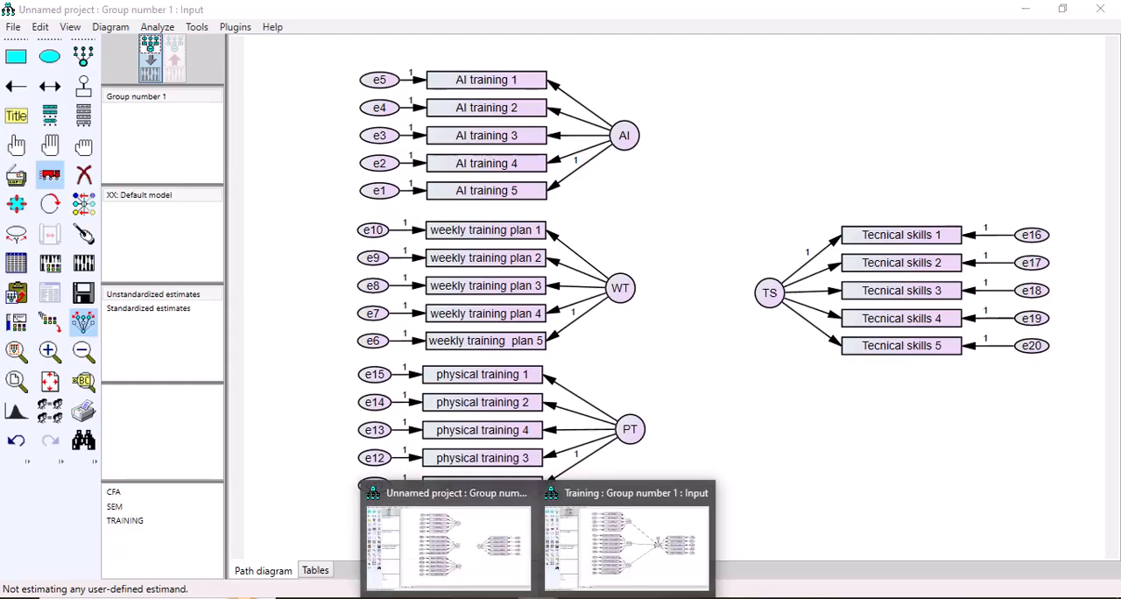
{"action": "left_click", "coordinate": [618, 569]}
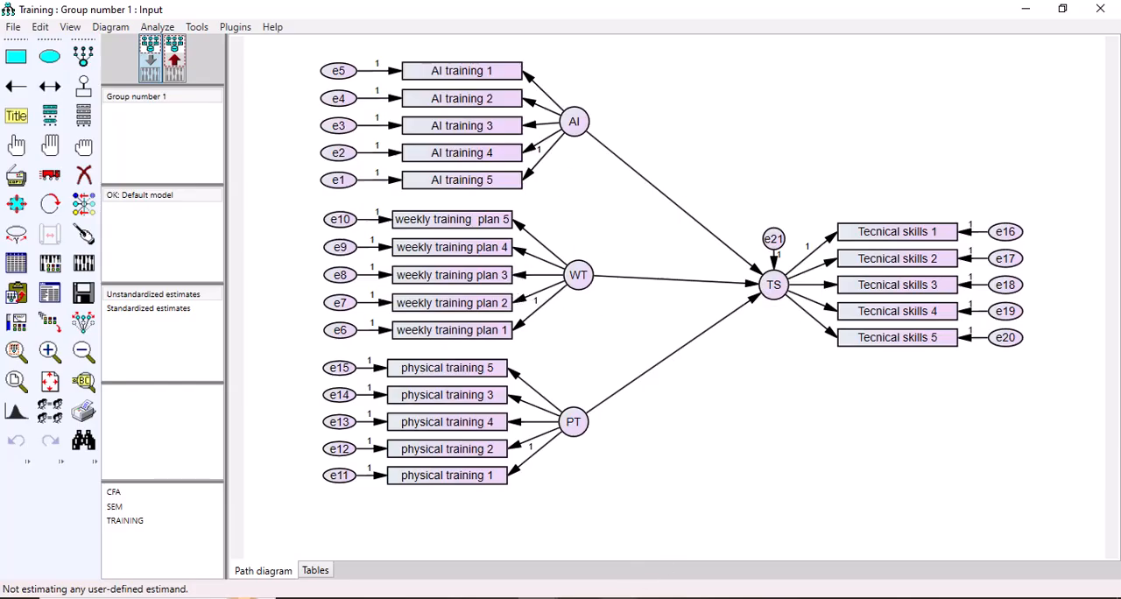
{"action": "mouse_move", "coordinate": [543, 596]}
{"action": "left_click", "coordinate": [480, 546]}
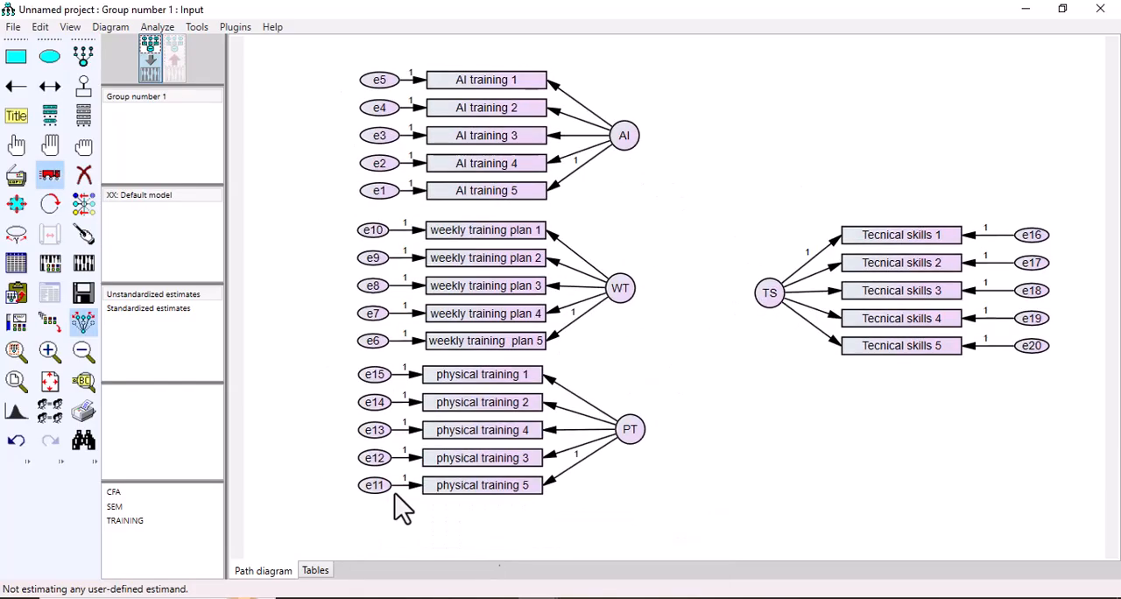
Step: Draw single-headed paths from AI, WT and PT to TS and tidy their attachment points with the touch-up tool
{"action": "left_click", "coordinate": [16, 86]}
{"action": "left_click_drag", "start_coordinate": [635, 145], "coordinate": [776, 296]}
{"action": "left_click_drag", "start_coordinate": [627, 288], "coordinate": [771, 295]}
{"action": "left_click_drag", "start_coordinate": [636, 428], "coordinate": [774, 297]}
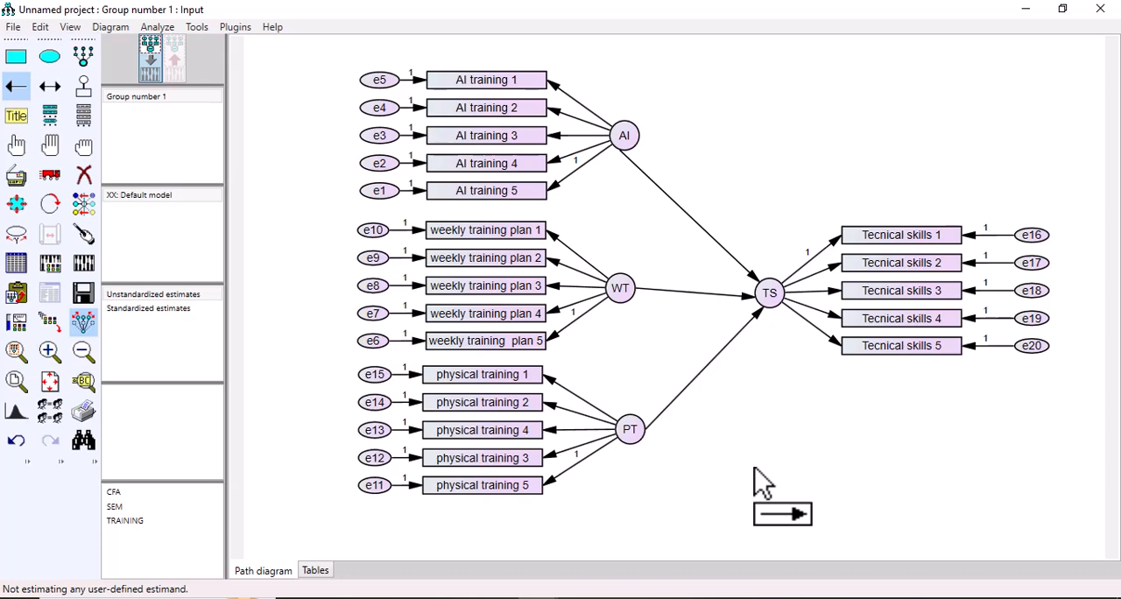
{"action": "left_click", "coordinate": [90, 237]}
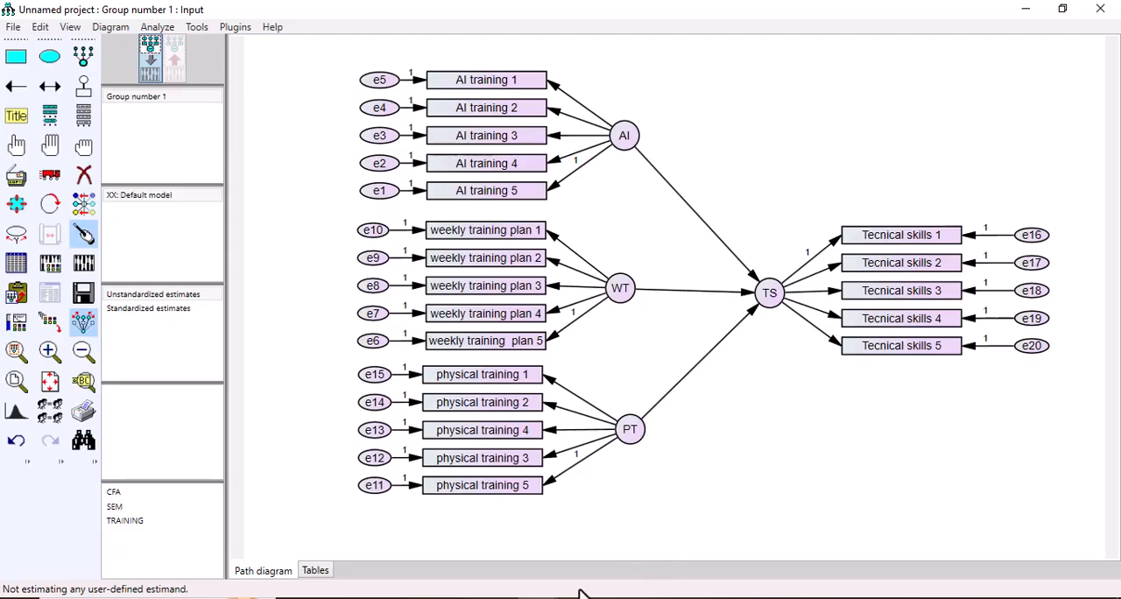
Step: Check the Training project's diagram, add a residual error term above TS, and name it using Name Unobserved Variables
{"action": "mouse_move", "coordinate": [593, 589]}
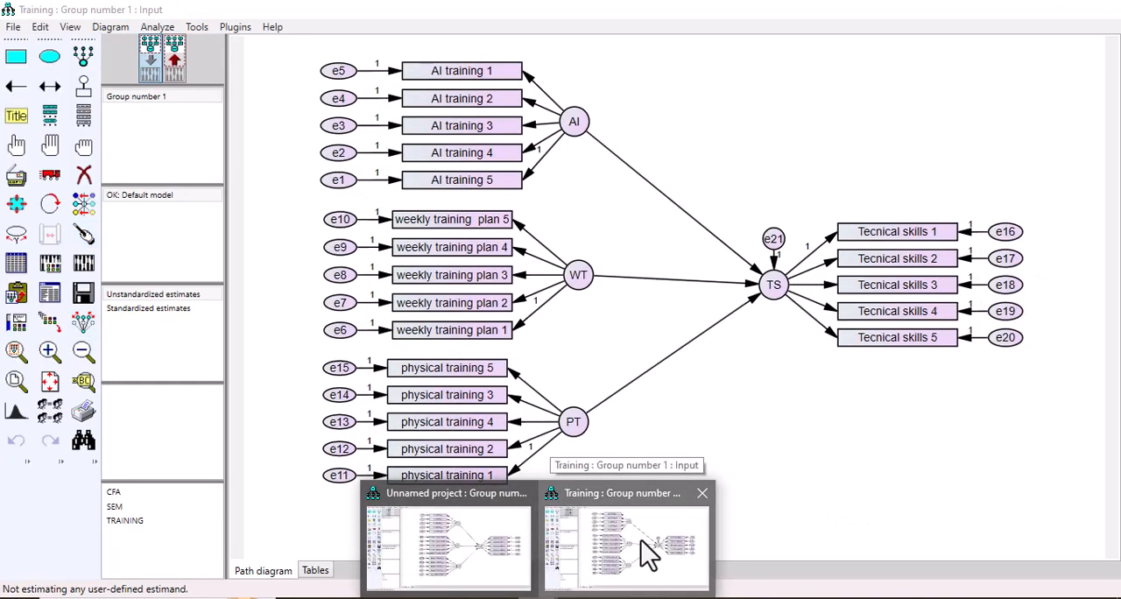
{"action": "left_click", "coordinate": [646, 552]}
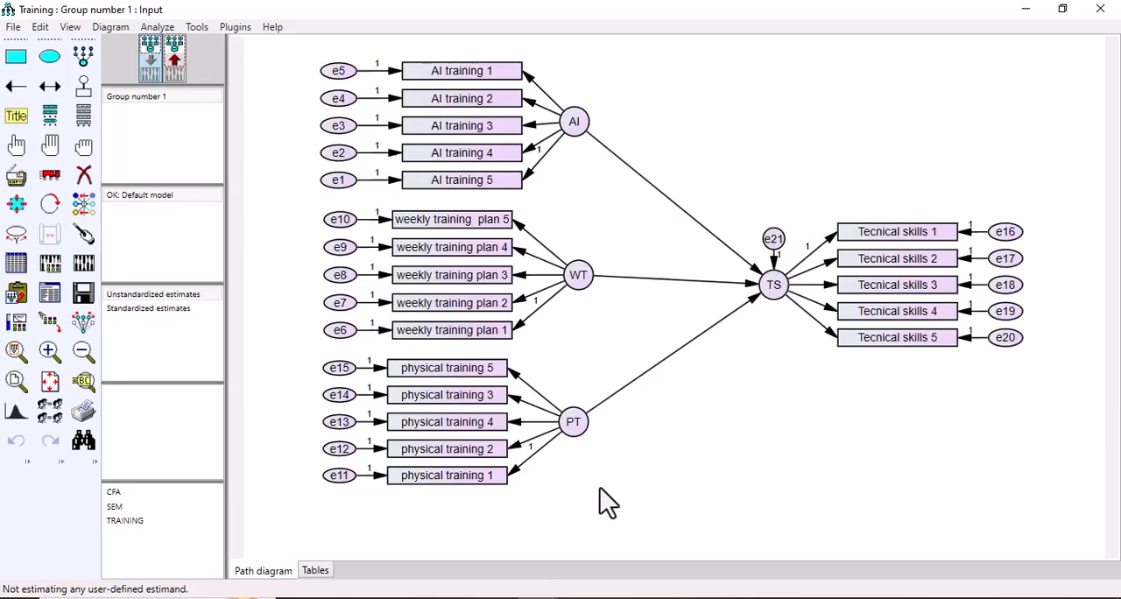
{"action": "left_click", "coordinate": [495, 558]}
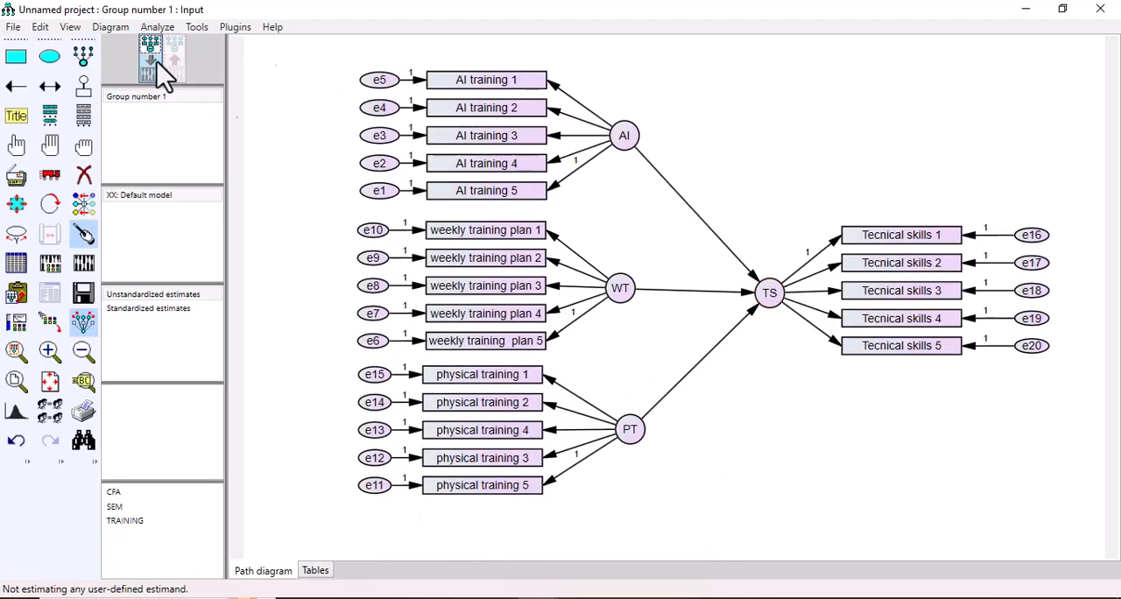
{"action": "left_click", "coordinate": [83, 88]}
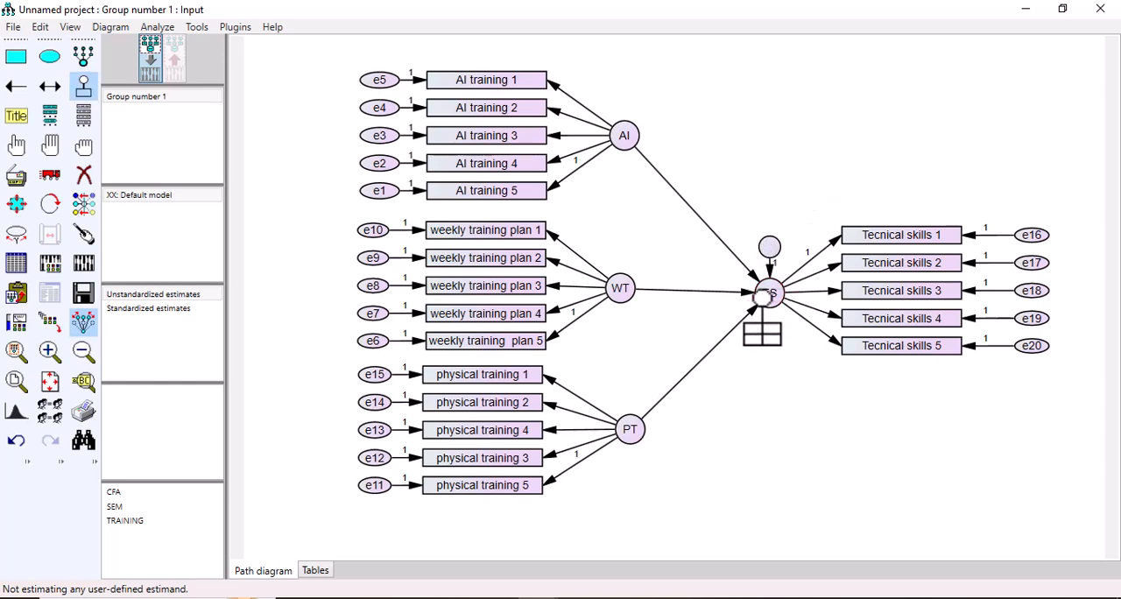
{"action": "left_click", "coordinate": [772, 254]}
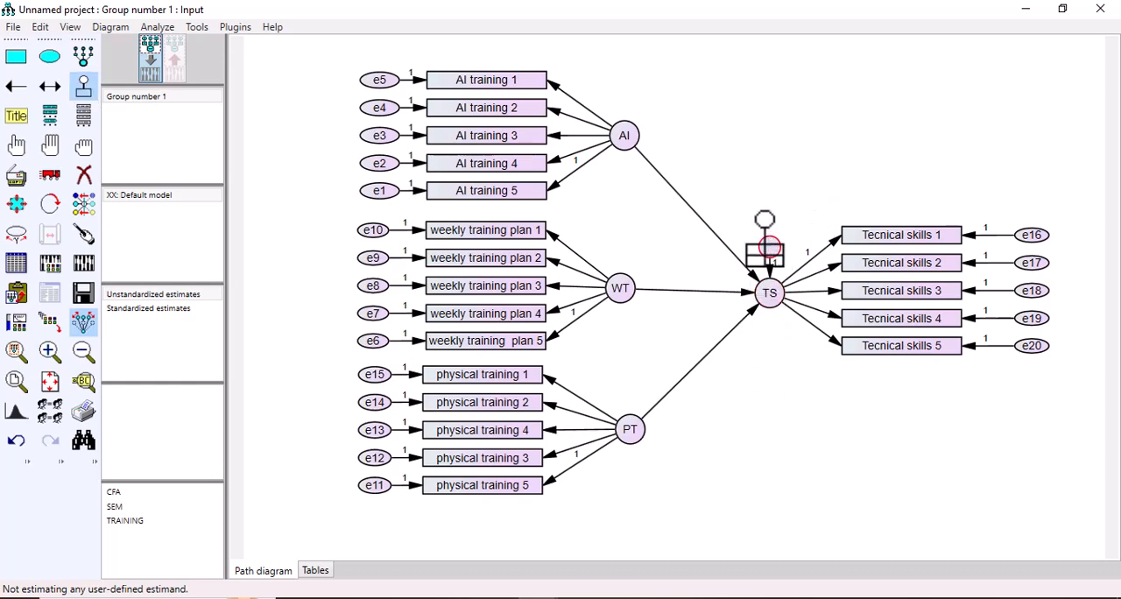
{"action": "left_click", "coordinate": [238, 30]}
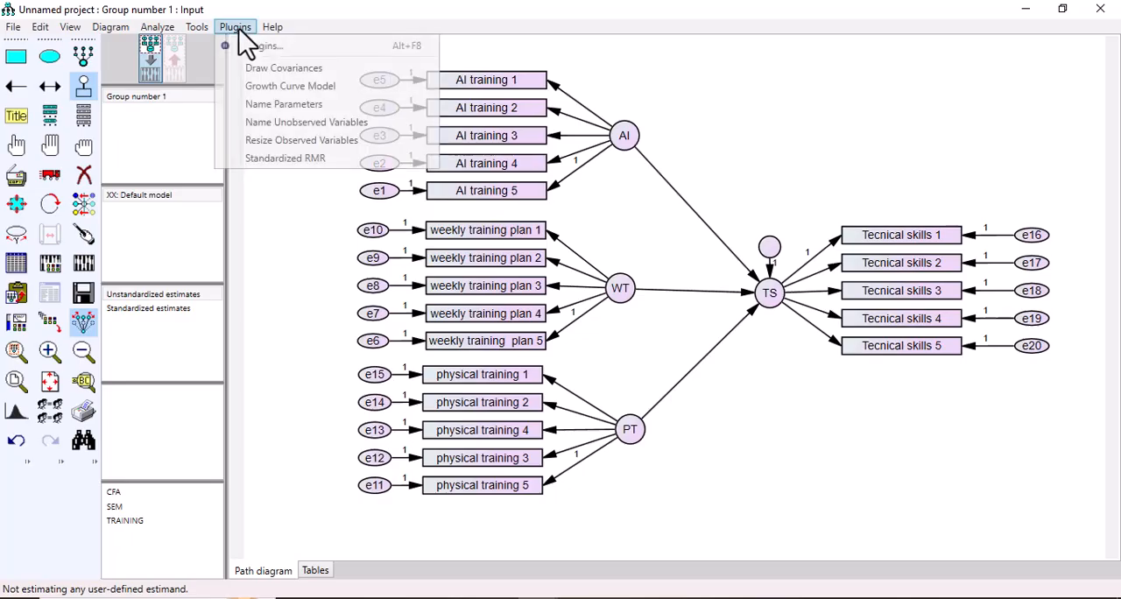
{"action": "left_click", "coordinate": [279, 121]}
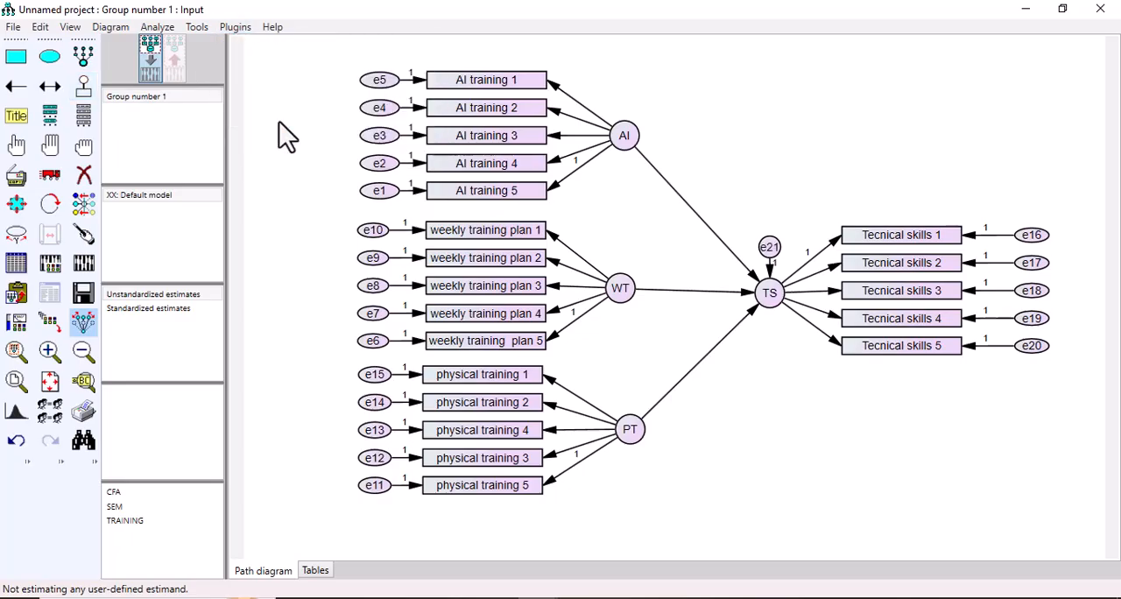